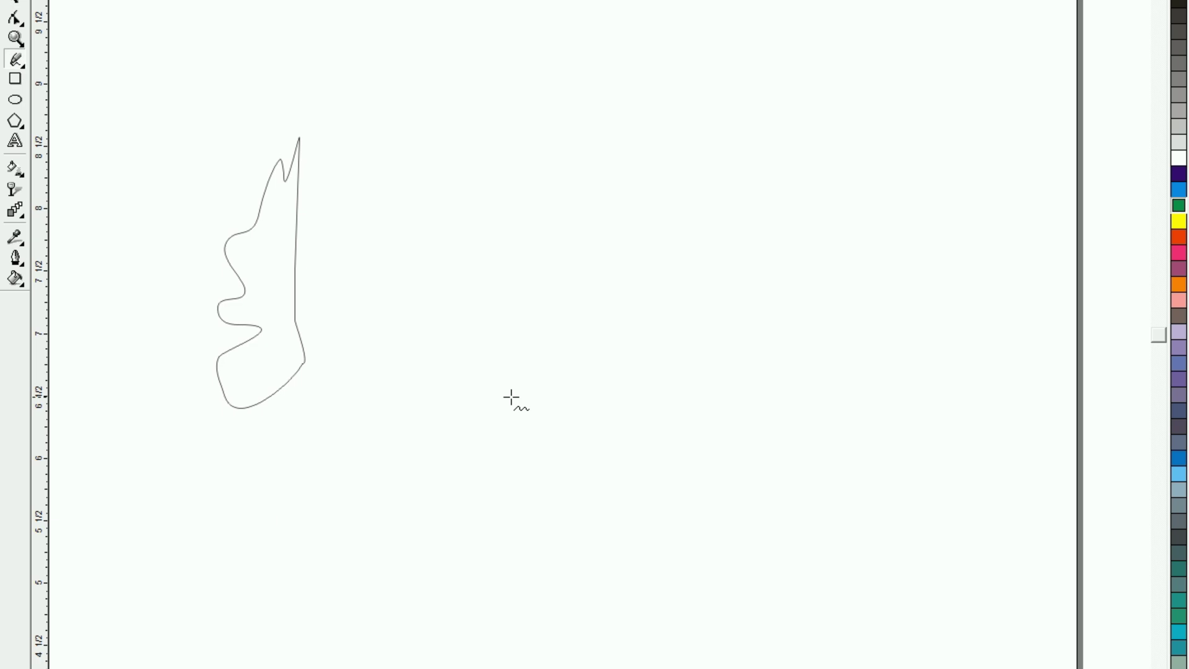
Draw two more closed freehand outlines beside the first shape: a tall narrow pronged one and a wider one with a spreading base
mouse_move(534, 384)
mouse_down()
mouse_move(465, 392)
mouse_move(431, 368)
mouse_move(460, 160)
mouse_move(480, 204)
mouse_move(493, 59)
mouse_move(506, 93)
mouse_move(526, 38)
mouse_move(521, 265)
mouse_move(479, 326)
mouse_move(518, 351)
mouse_move(533, 384)
mouse_up()
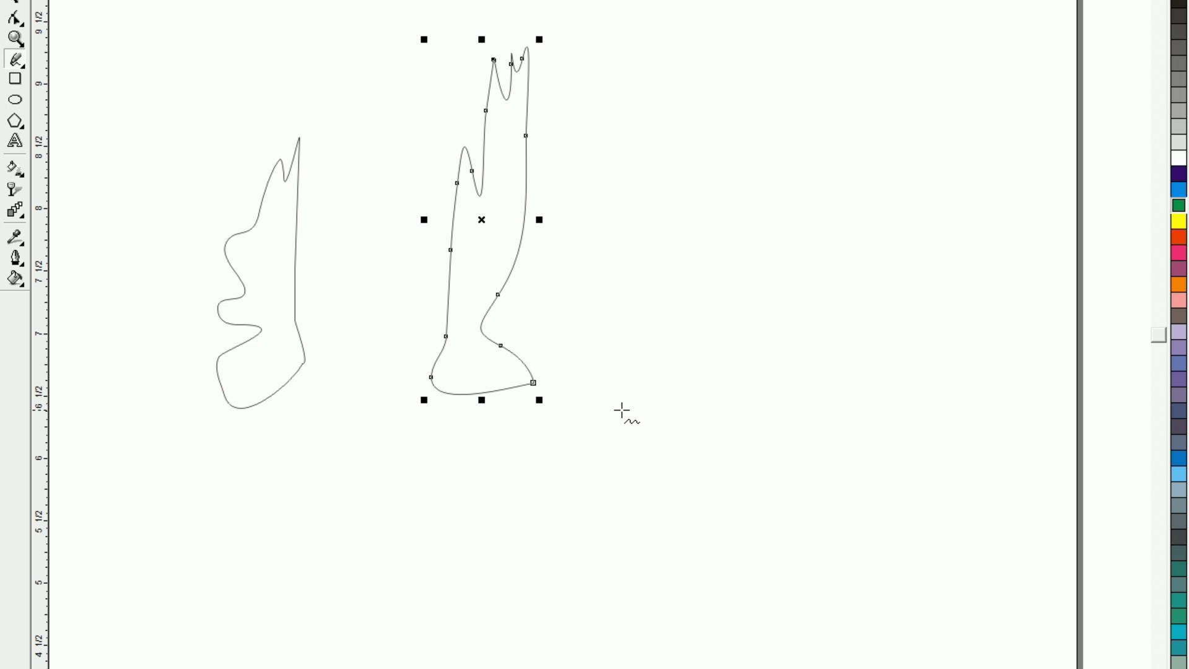
mouse_move(703, 356)
mouse_down()
mouse_move(679, 363)
mouse_move(600, 328)
mouse_up()
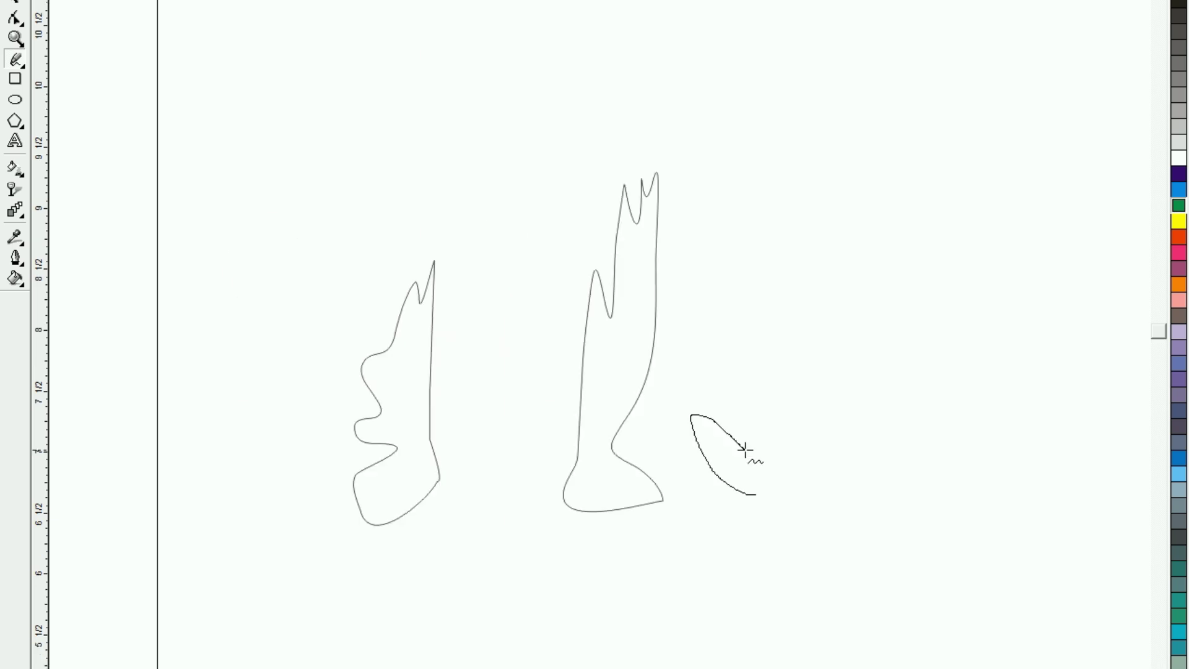
mouse_move(743, 451)
mouse_down()
mouse_move(746, 294)
mouse_move(766, 318)
mouse_move(799, 189)
mouse_move(811, 231)
mouse_move(833, 144)
mouse_move(855, 295)
mouse_move(821, 439)
mouse_move(905, 463)
mouse_move(790, 520)
mouse_move(754, 495)
mouse_up()
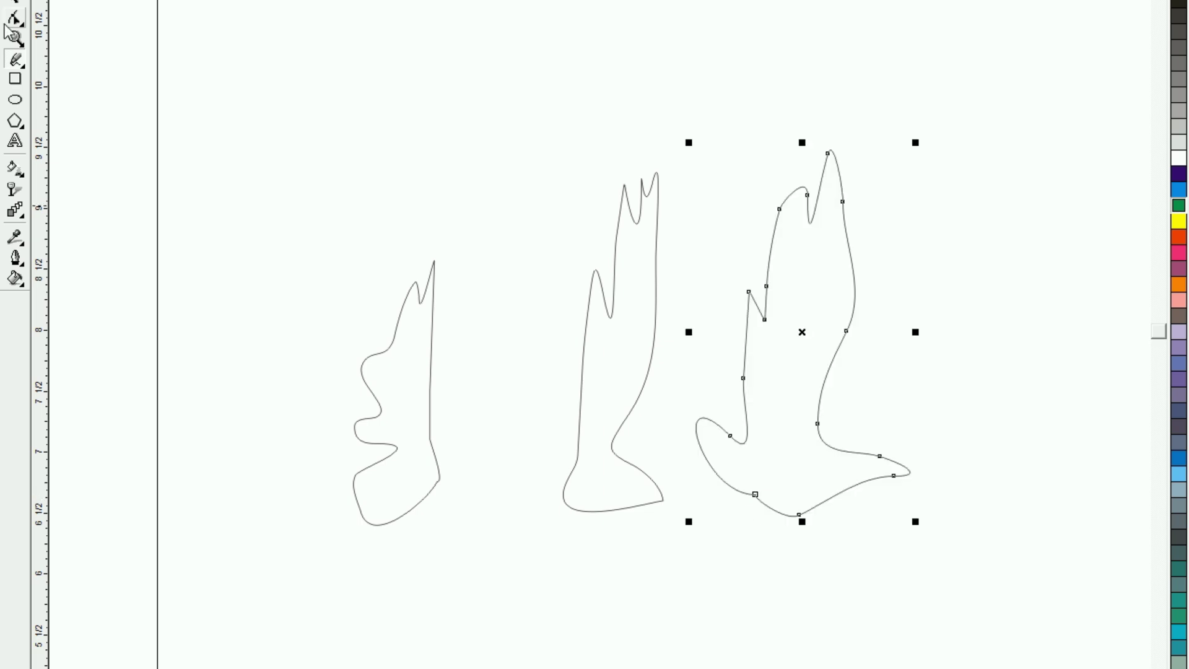
Spread the three outlines apart by moving each one up and to the left, leaving clear gaps between them
click(12, 5)
click(410, 359)
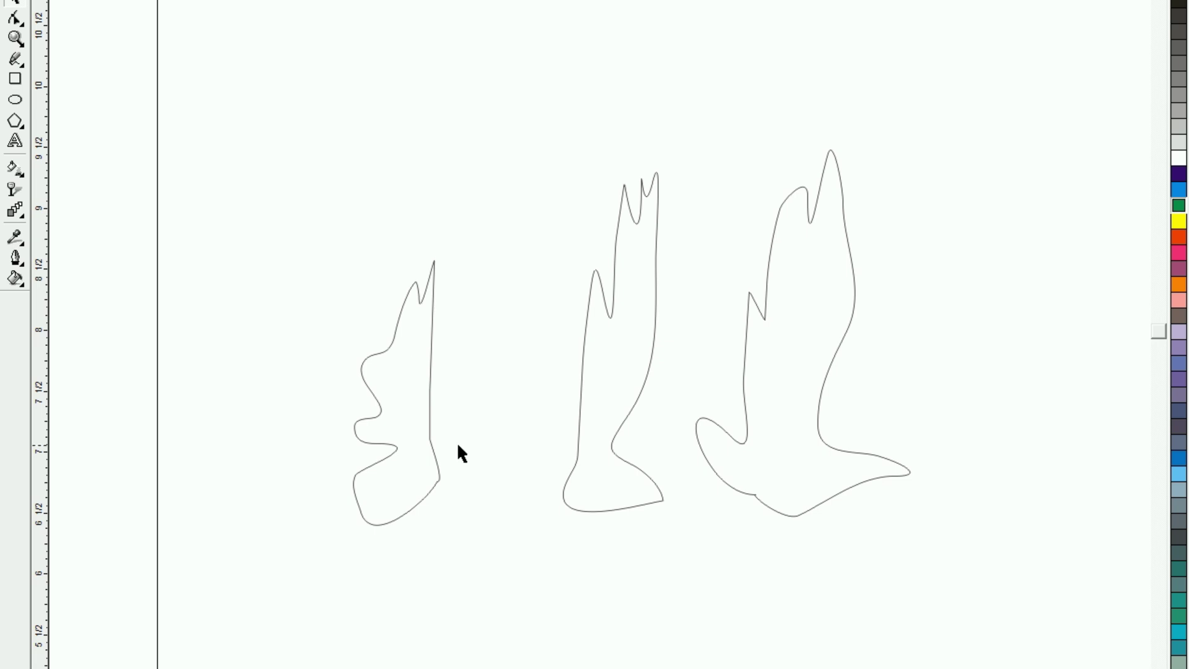
click(402, 465)
drag(395, 393, 304, 350)
click(585, 414)
drag(616, 340, 547, 320)
click(788, 403)
drag(804, 334, 787, 323)
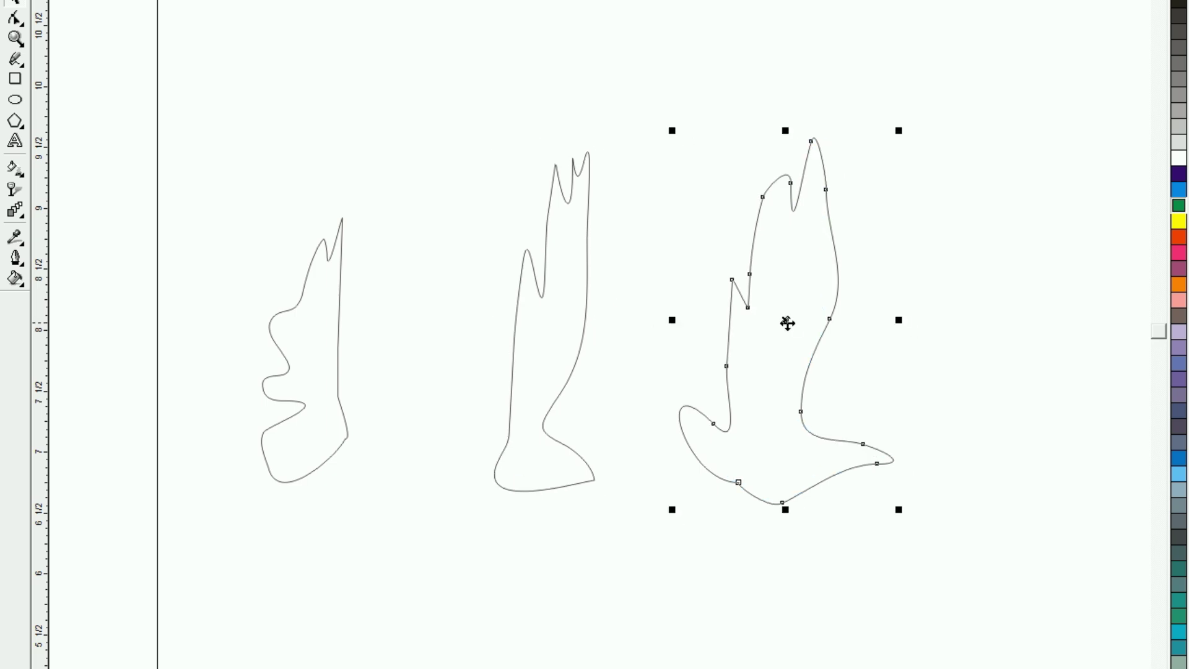
Colour the three shapes, from left to right, blue, orange-red and plum, with outlines matching their fills
click(310, 478)
click(306, 471)
click(1178, 189)
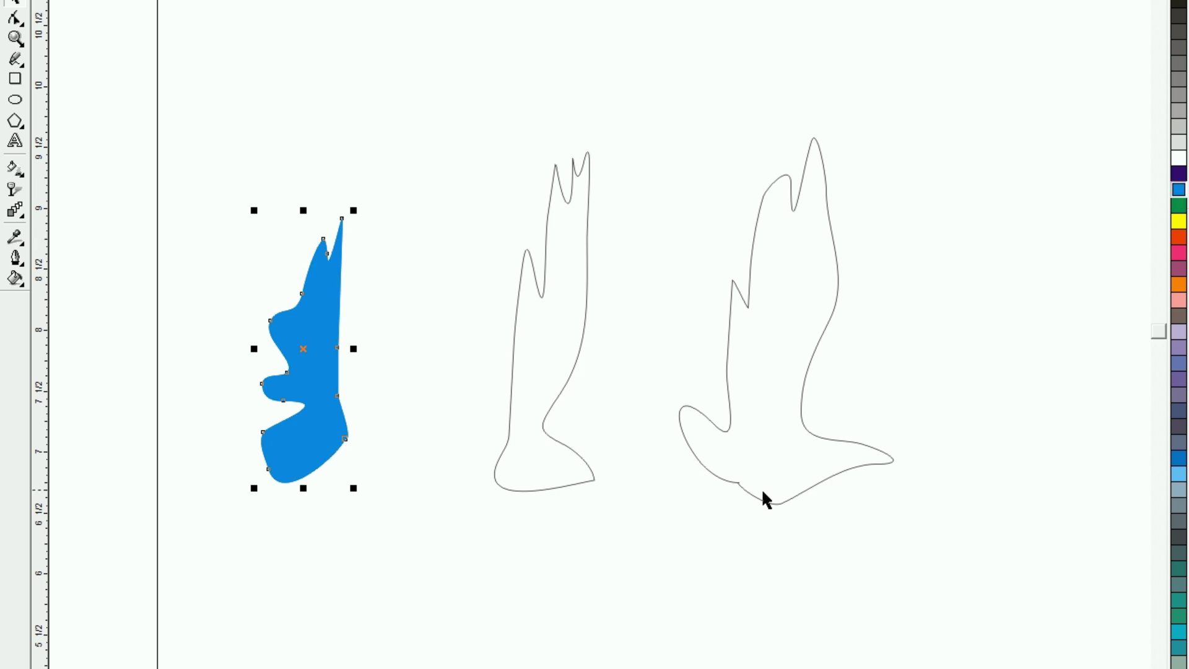
click(560, 487)
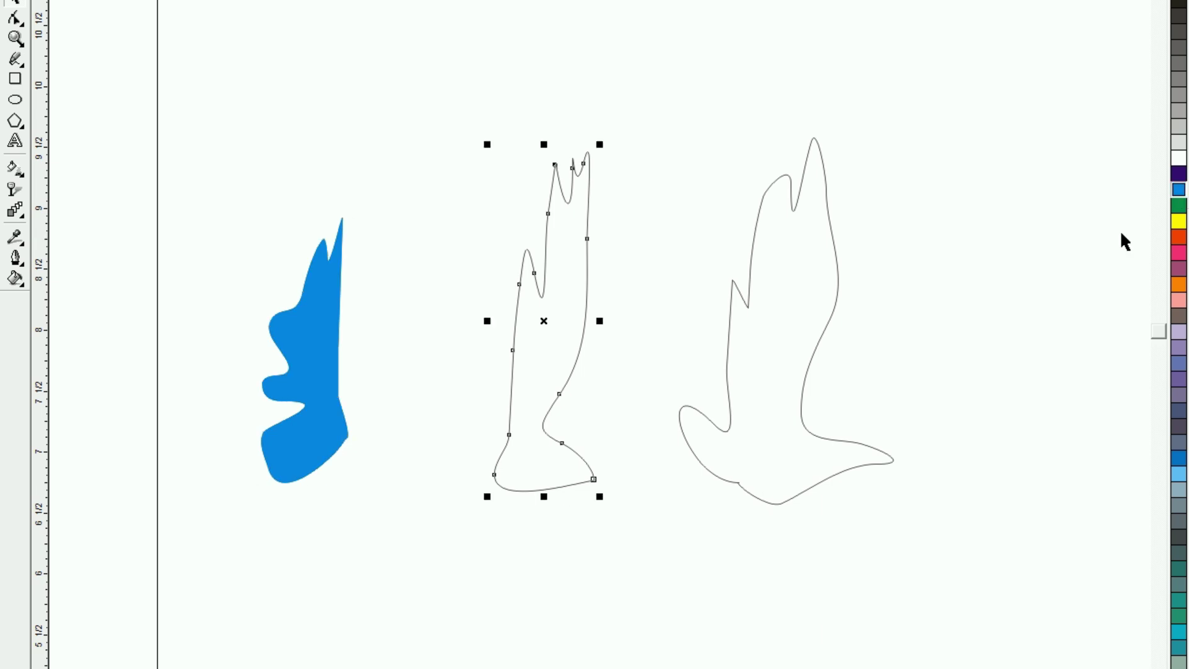
click(1178, 239)
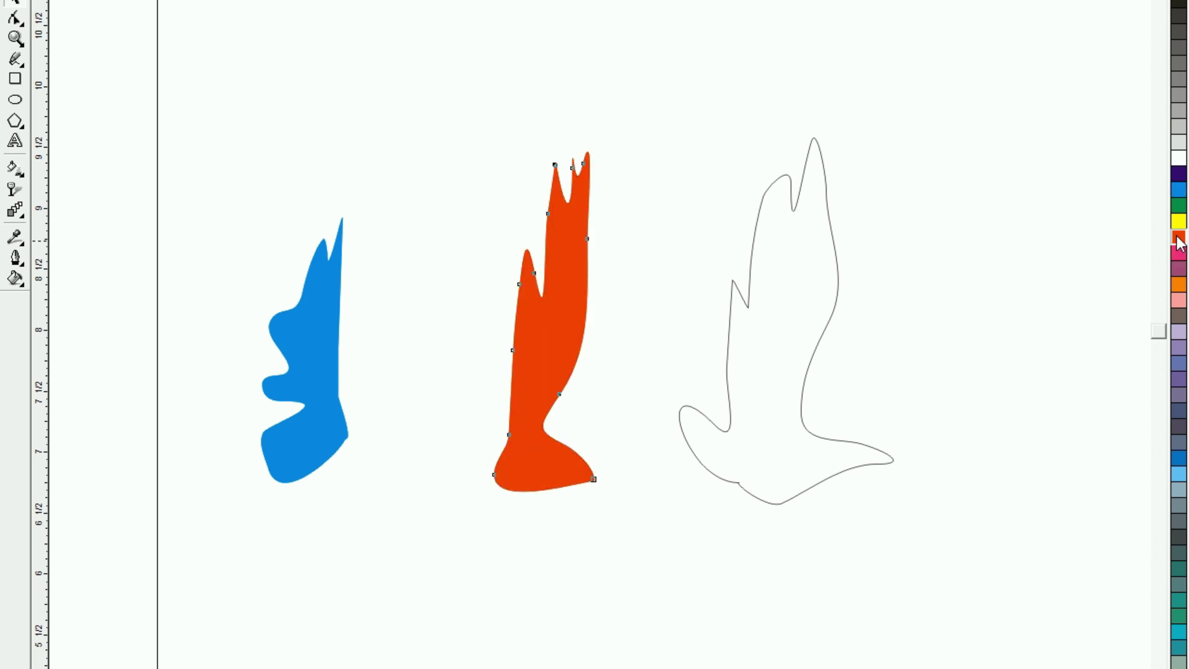
click(798, 495)
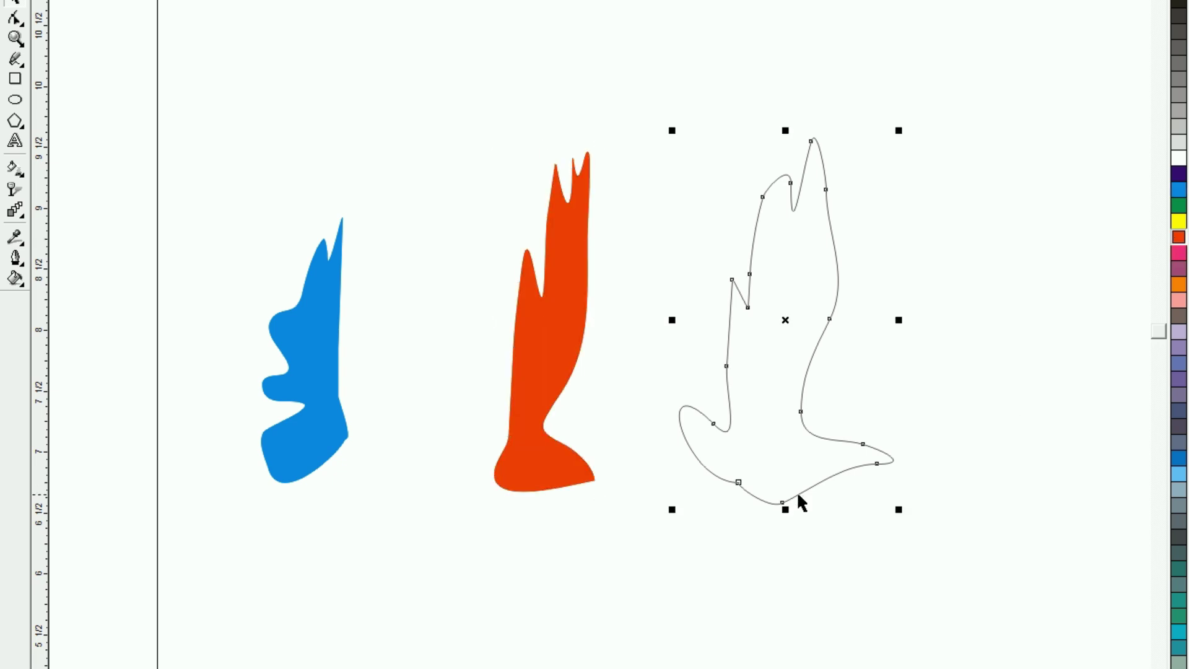
click(1179, 270)
right_click(1179, 270)
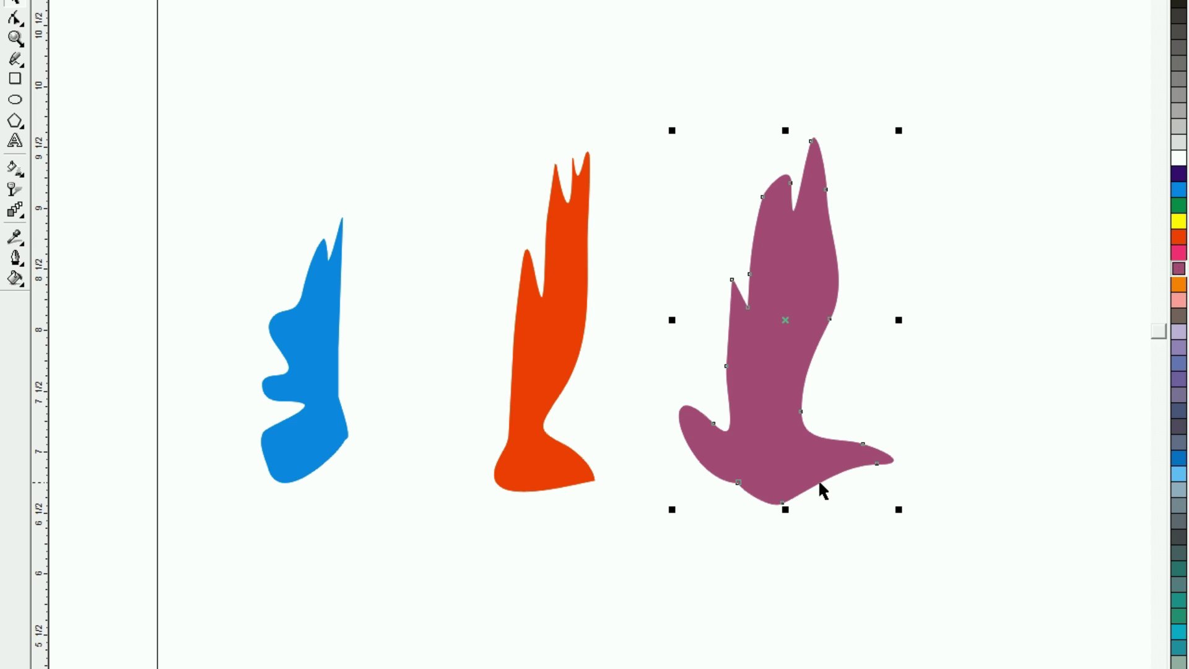
Move the blue shape up the page and the red and plum shapes up and to the right, leaving a wide gap after the blue one
click(370, 518)
drag(333, 455, 290, 443)
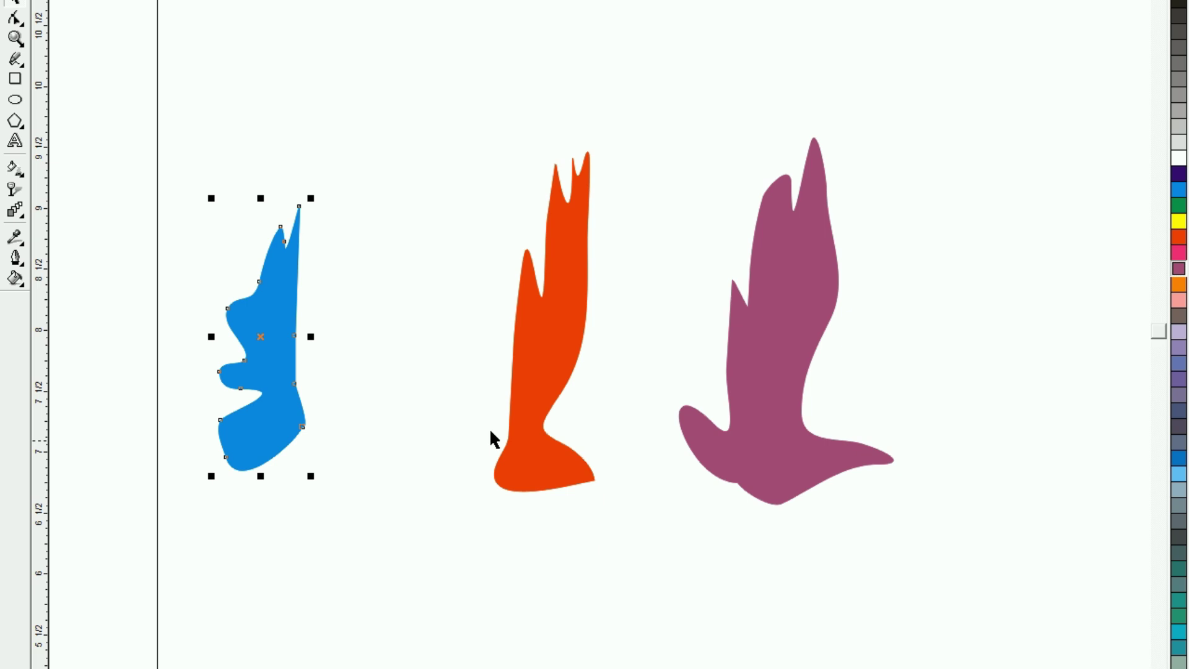
drag(756, 347, 827, 291)
drag(567, 336, 687, 251)
drag(280, 383, 295, 299)
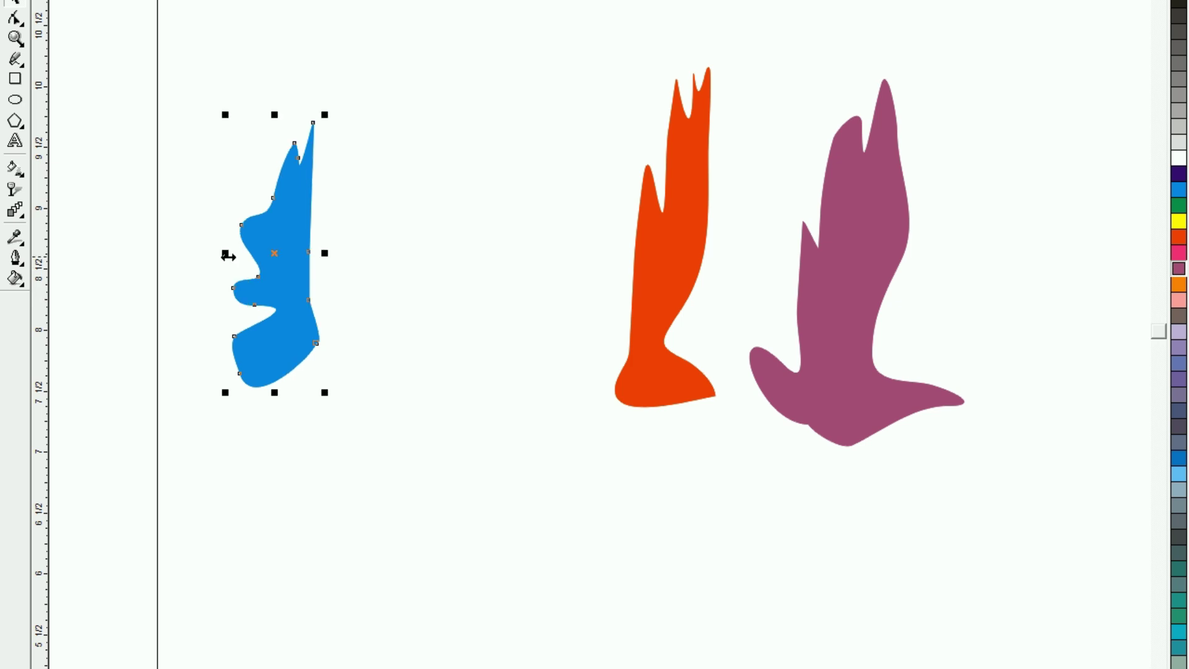
Create a horizontally mirrored copy of each shape touching its original, on the right for blue and plum and on the left for red
drag(229, 257, 338, 265)
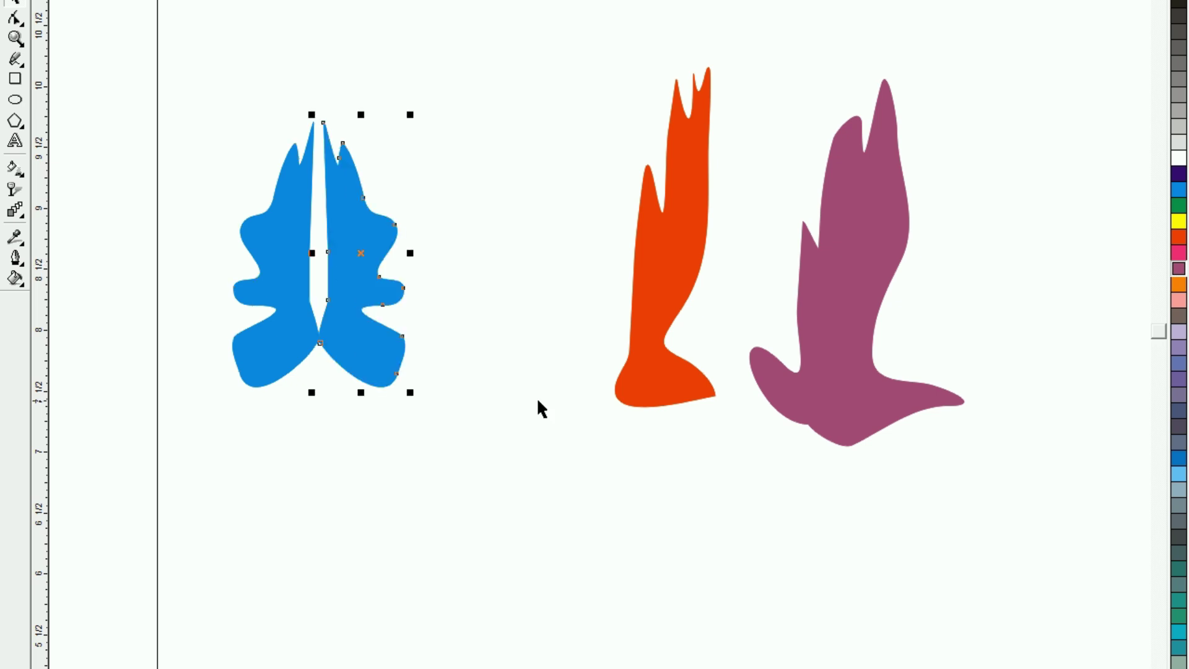
mouse_move(636, 374)
mouse_down()
mouse_move(545, 373)
mouse_move(632, 370)
mouse_up()
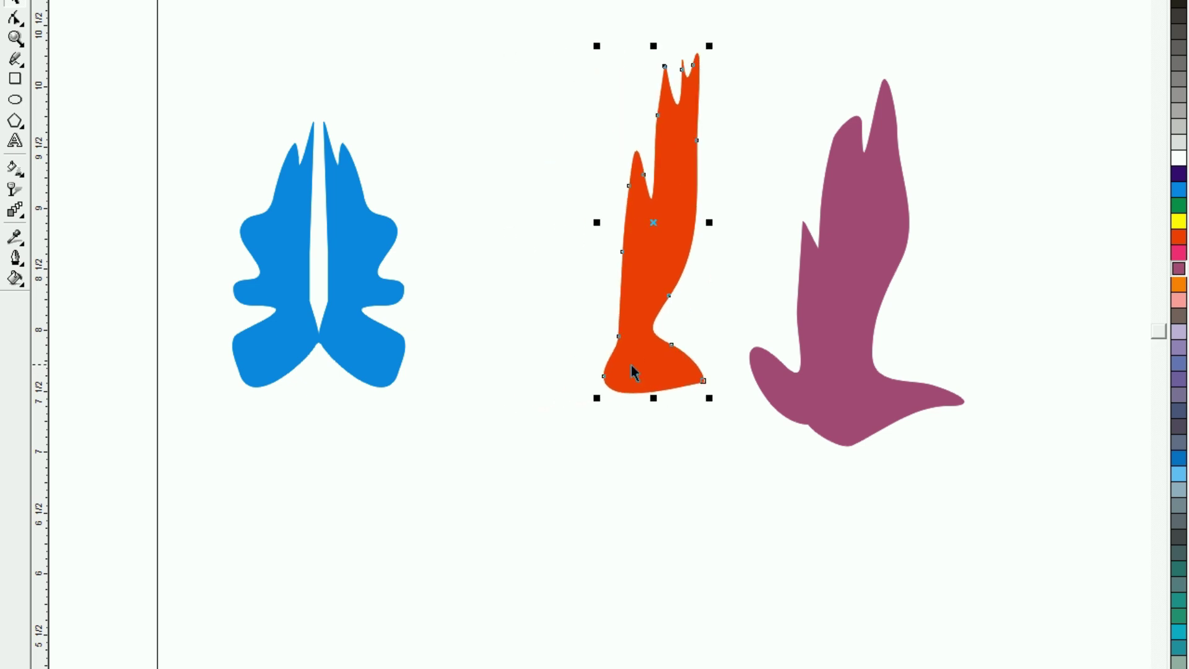
drag(711, 220, 604, 241)
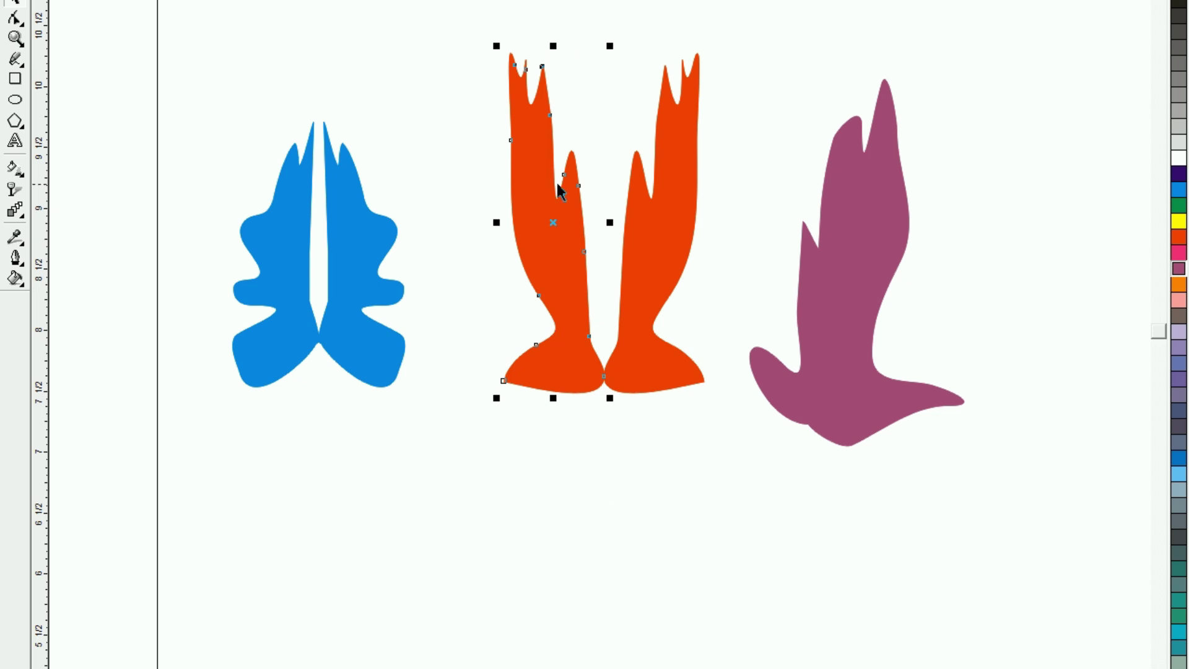
click(666, 488)
click(816, 354)
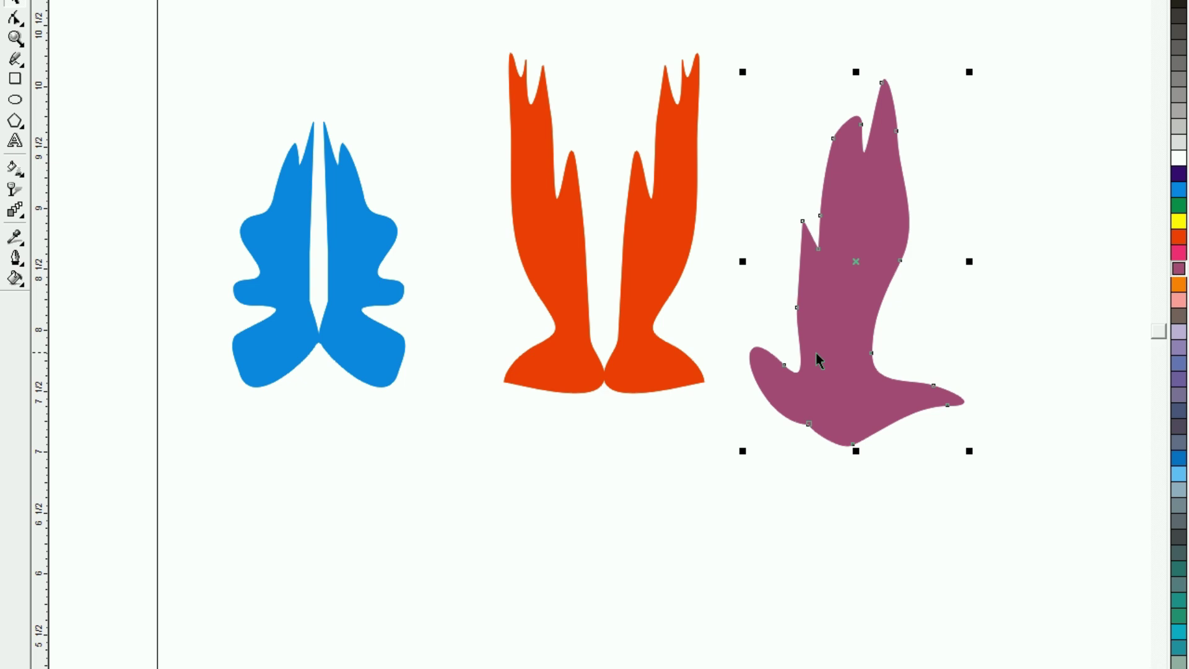
drag(743, 261, 987, 286)
Mirror a copy of the blue pair vertically so it sits directly below the original
key(F3)
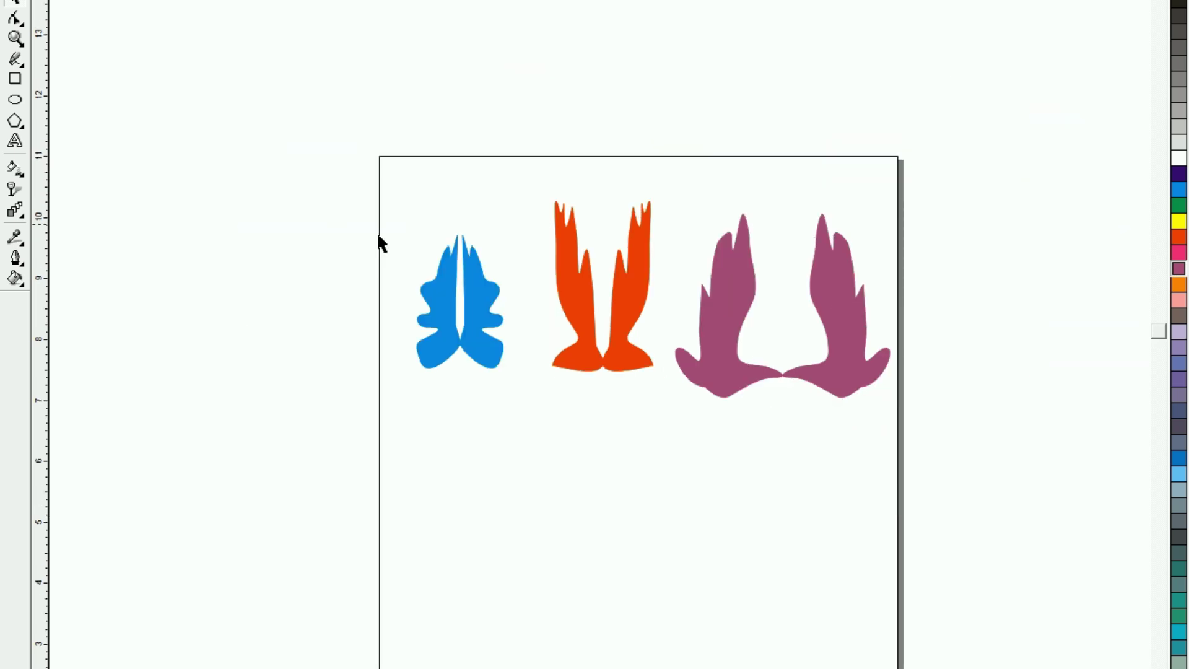
click(421, 348)
drag(460, 229, 462, 446)
key(Escape)
Mirror a copy of the red pair vertically so it sits directly below the original
drag(471, 198, 910, 451)
click(665, 449)
drag(499, 159, 706, 473)
drag(600, 194, 607, 417)
click(688, 209)
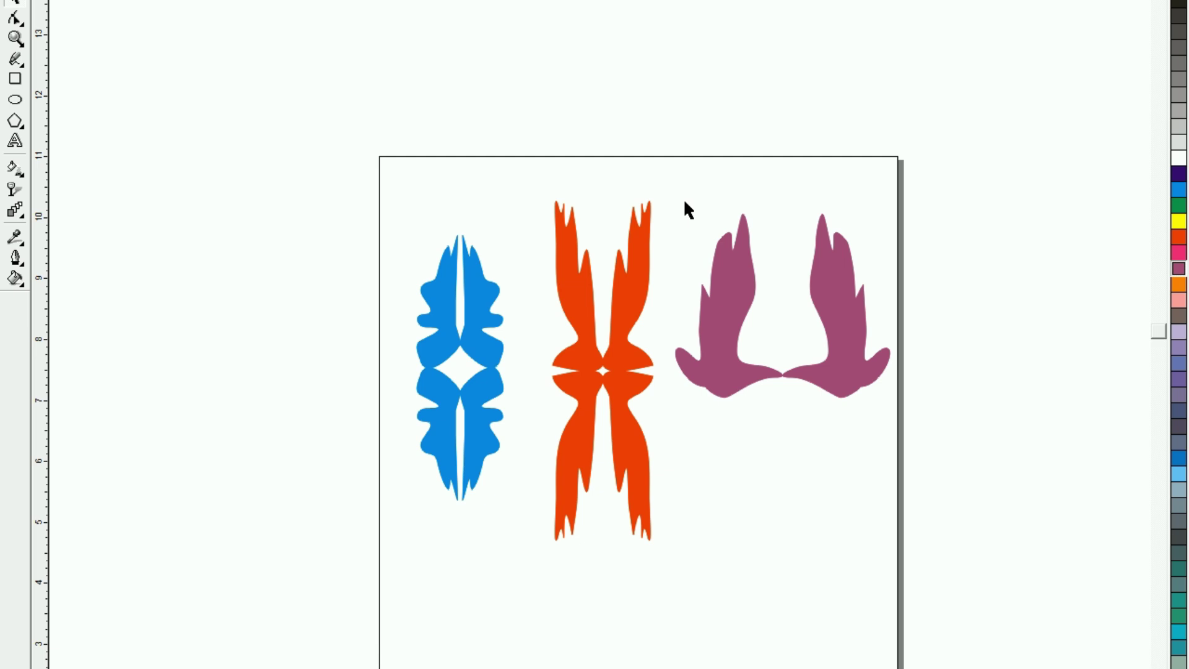
Mirror a copy of the plum pair vertically so it sits directly below the original
click(752, 347)
drag(781, 206, 802, 420)
click(722, 624)
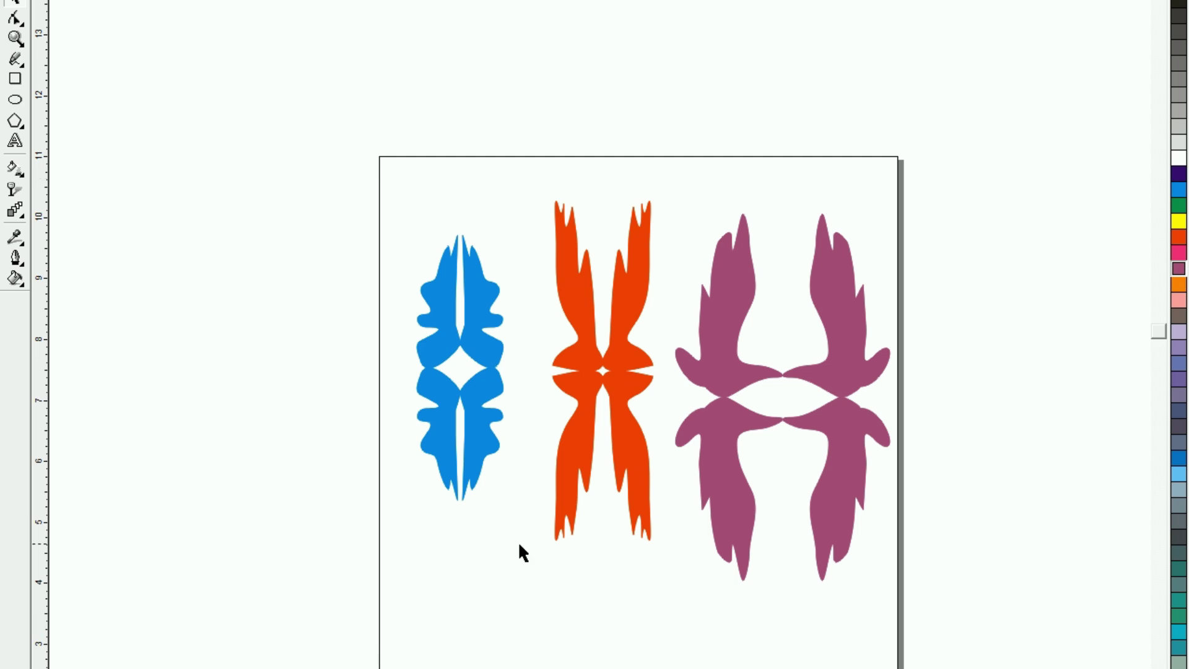
Move the red and plum figures together down and to the left, clearing the upper part of the page
key(Tab)
scroll(592, 329, down, 2)
mouse_move(462, 231)
mouse_down()
mouse_move(502, 494)
mouse_move(457, 492)
mouse_move(458, 209)
mouse_up()
drag(531, 32, 905, 481)
drag(722, 244, 269, 525)
click(361, 134)
Place the blue figure in the page's upper left area and rotate a copy of it 90 degrees about its centre to form a cross
click(434, 236)
drag(456, 196, 504, 174)
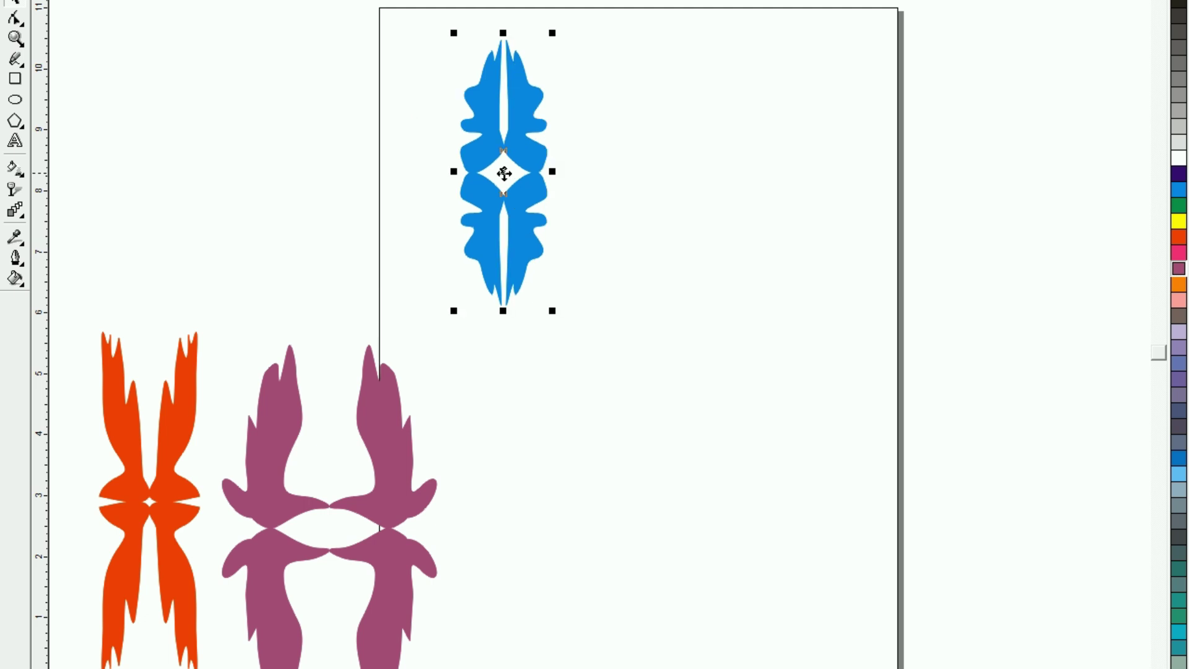
click(504, 174)
drag(551, 34, 636, 213)
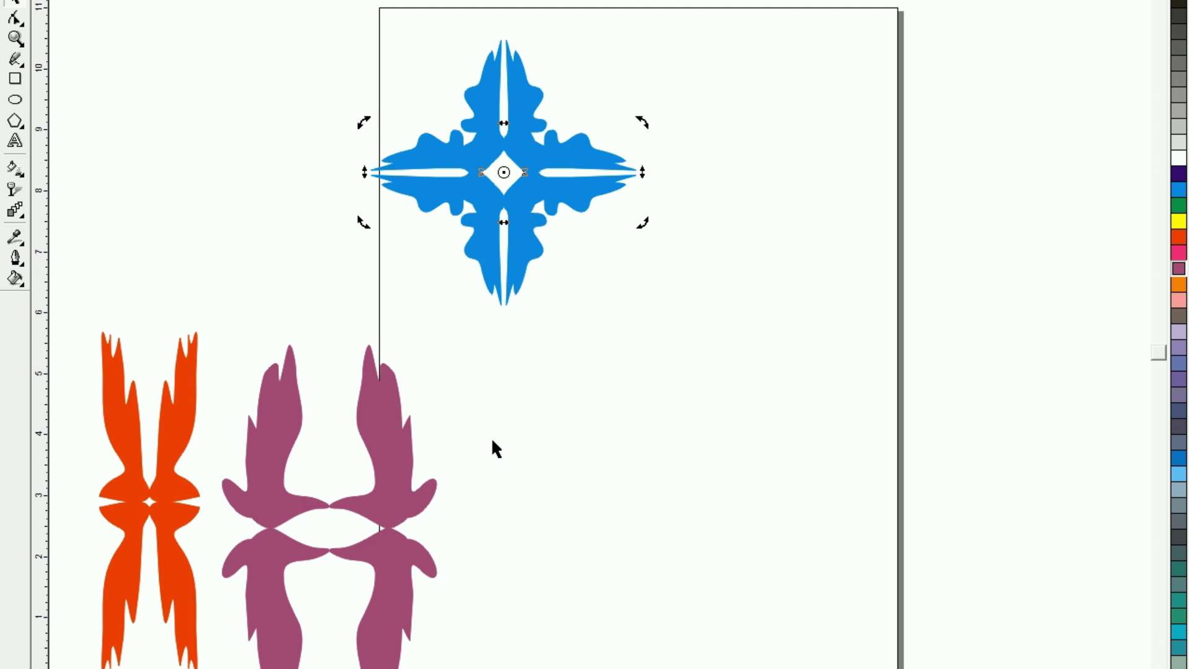
Move the red figure onto the upper right area of the page, beside the blue cross
drag(83, 313, 83, 528)
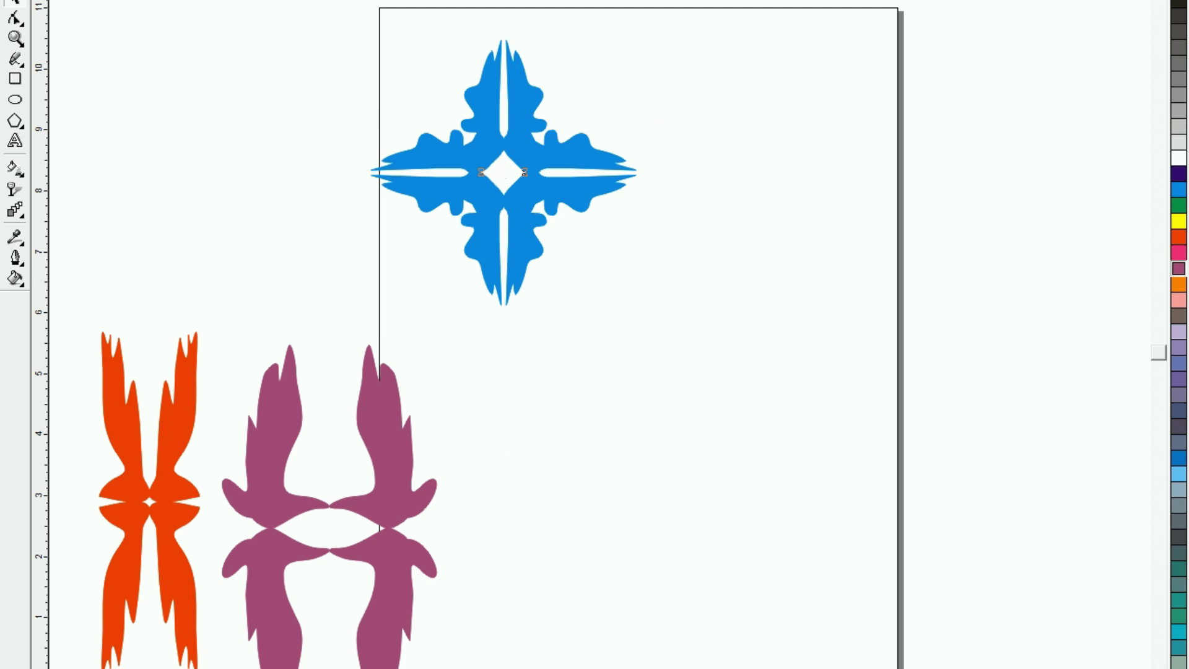
click(178, 590)
drag(149, 502, 760, 197)
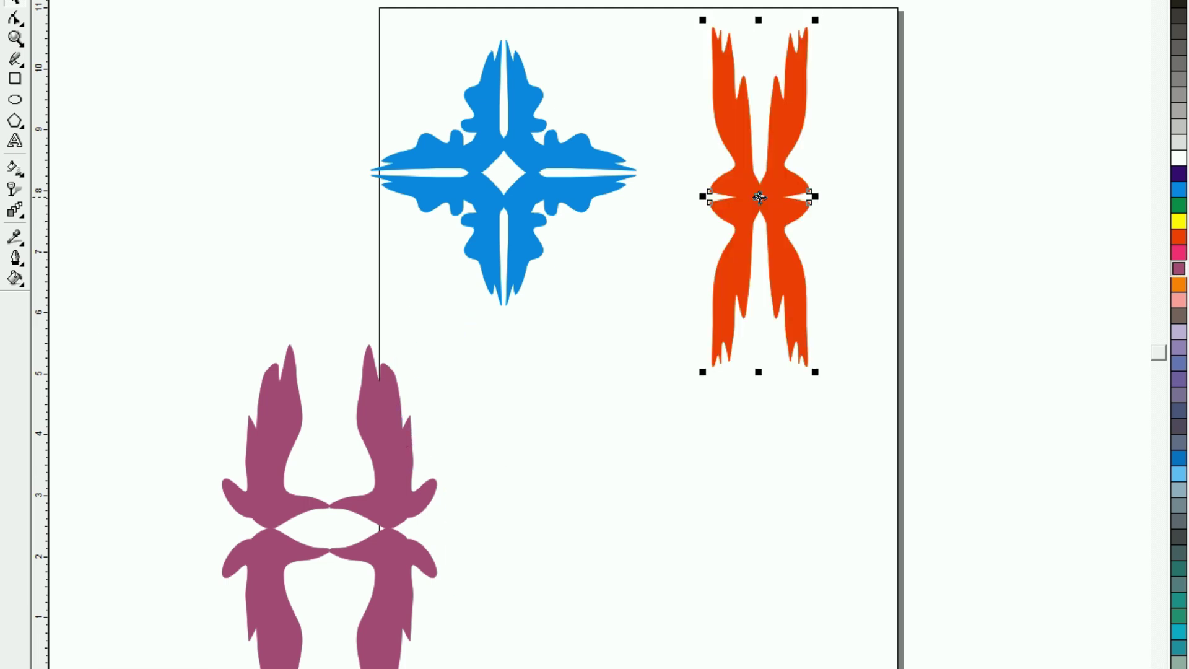
click(760, 197)
drag(812, 21, 957, 310)
key(ctrl+z)
click(889, 389)
Rotate a copy of the red figure 90 degrees about its centre to form an eight-armed cross
click(784, 233)
click(784, 232)
drag(815, 28, 940, 242)
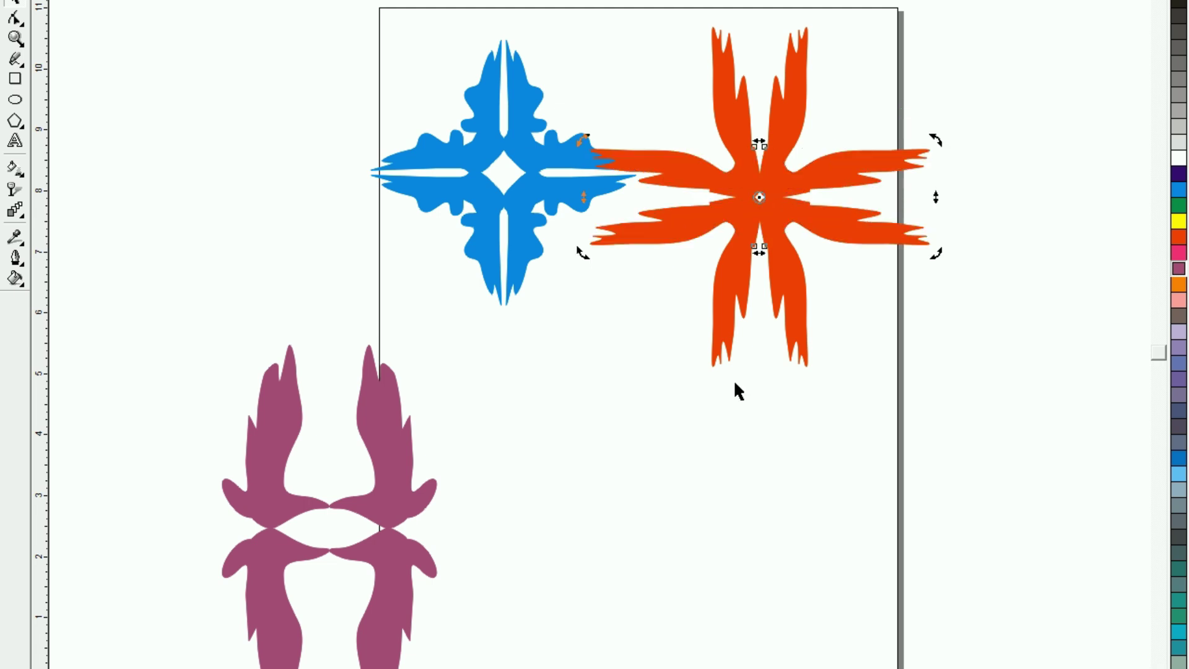
click(580, 391)
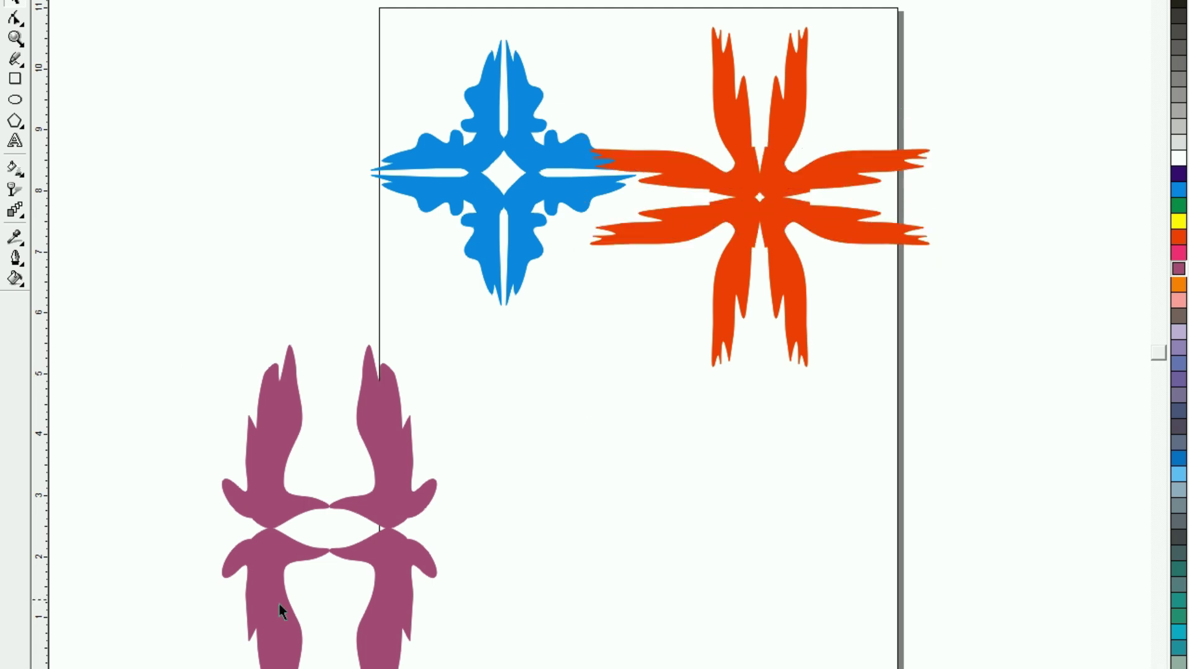
Rotate a copy of the plum figure 90 degrees about its centre to form a symmetrical ornament
scroll(278, 603, down, 3)
click(318, 400)
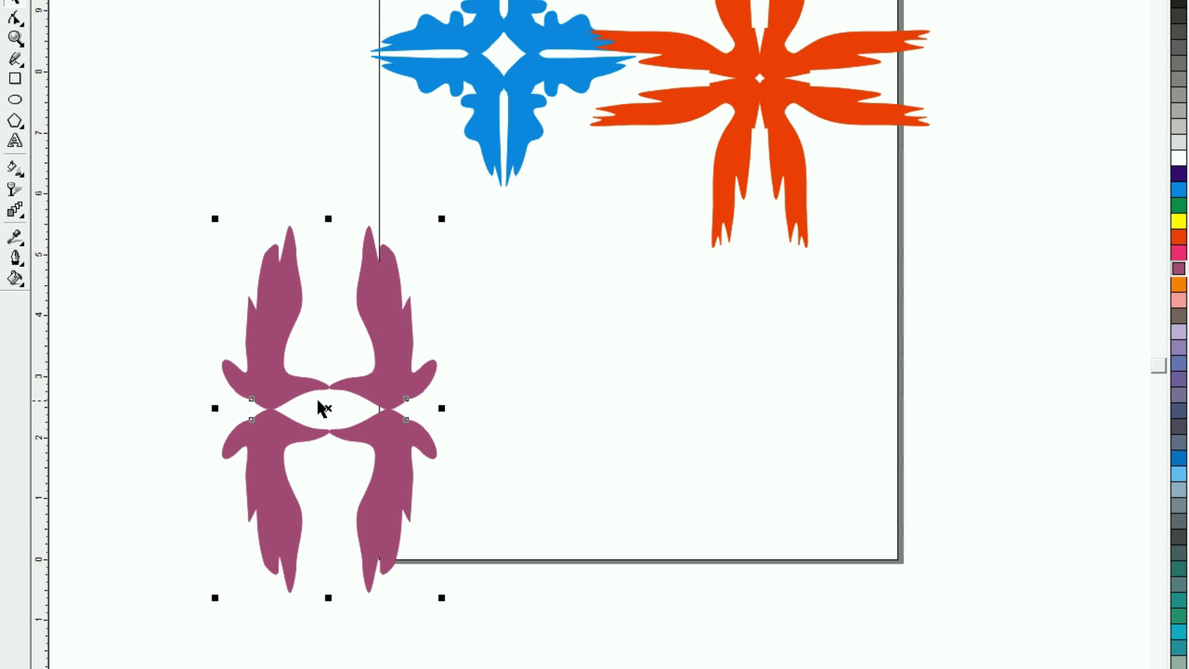
click(324, 408)
drag(443, 221, 588, 552)
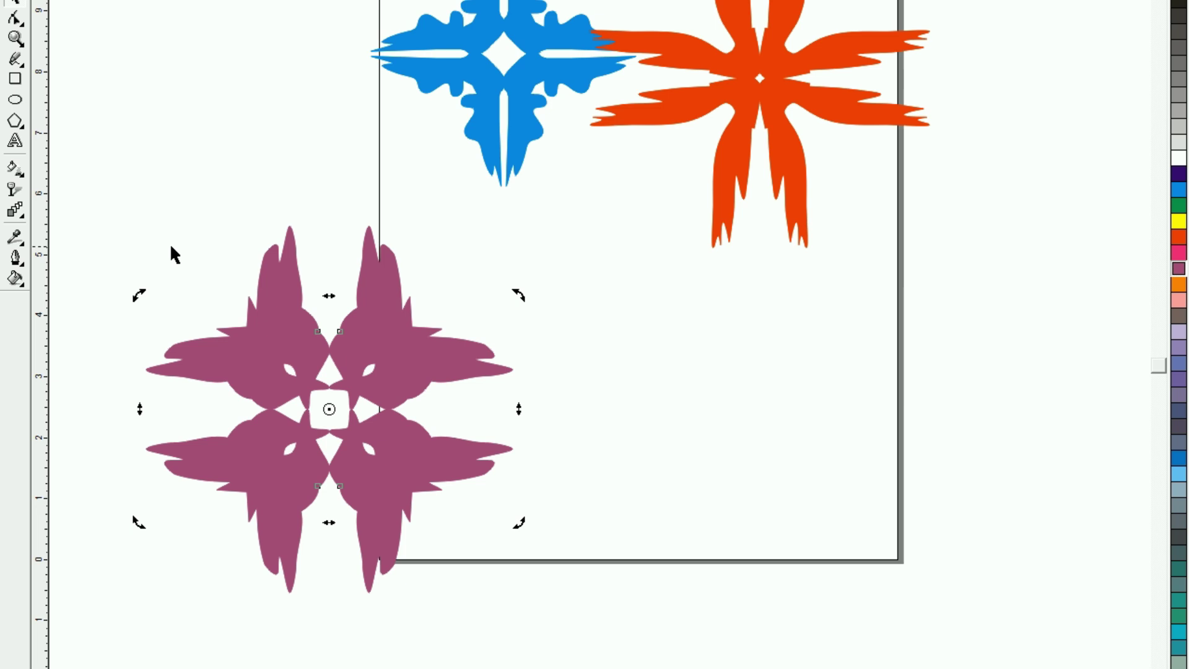
Move the complete plum ornament left so it lies entirely off the page
key(F3)
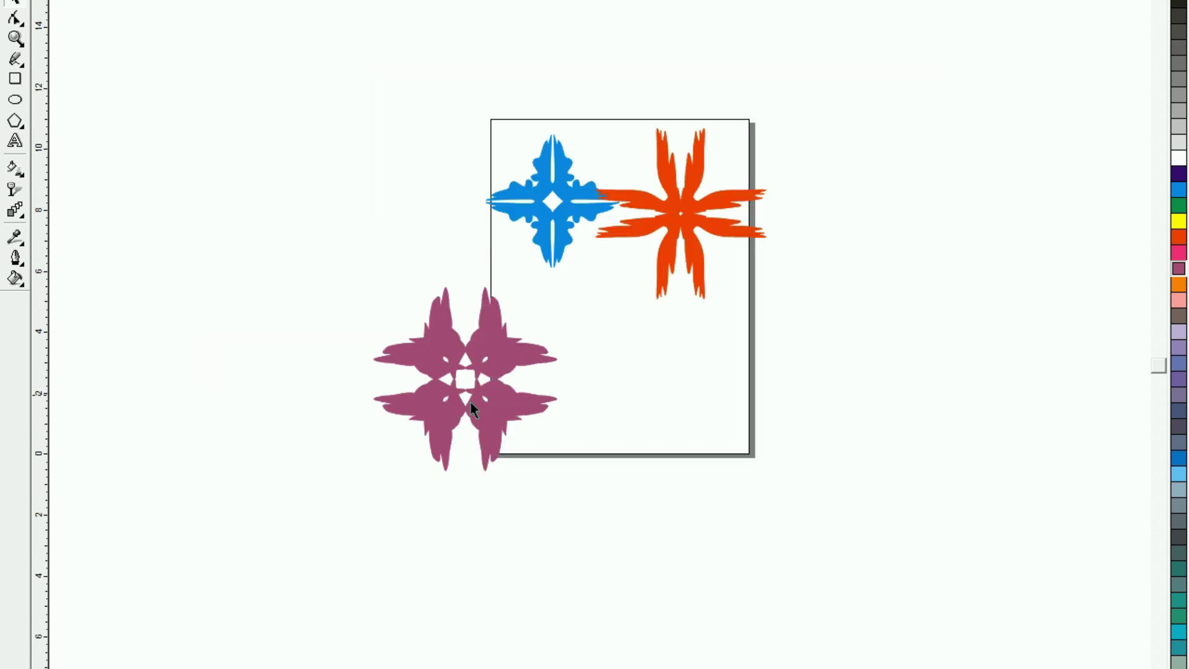
click(470, 401)
key(shift+F2)
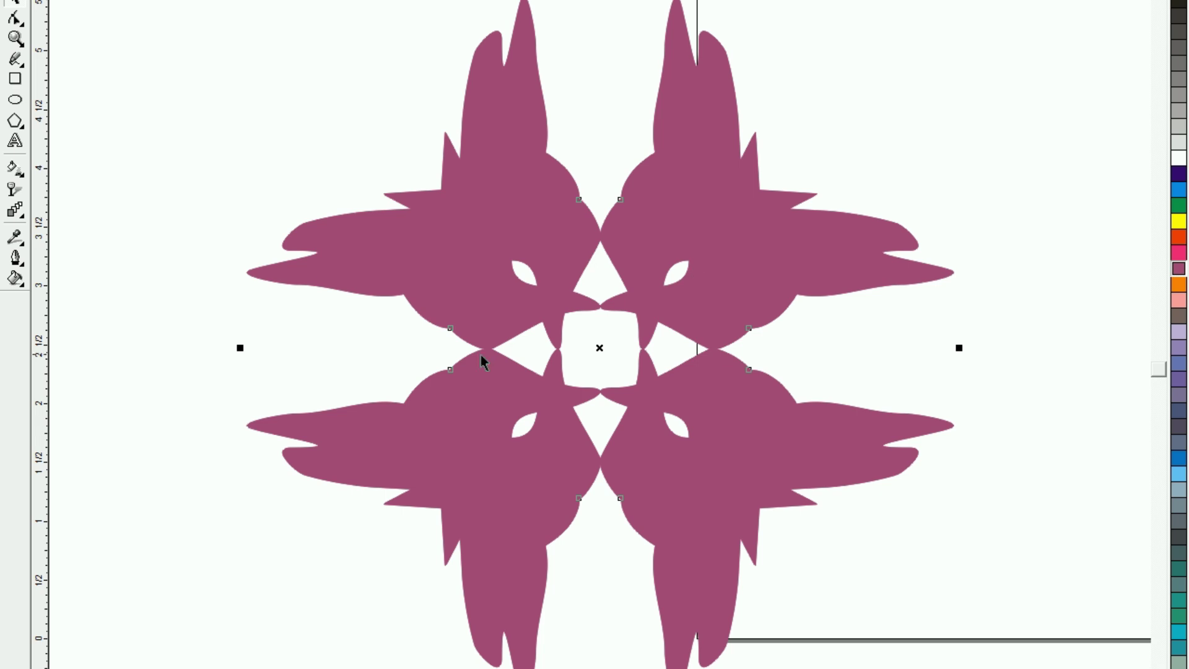
key(F3)
key(F3)
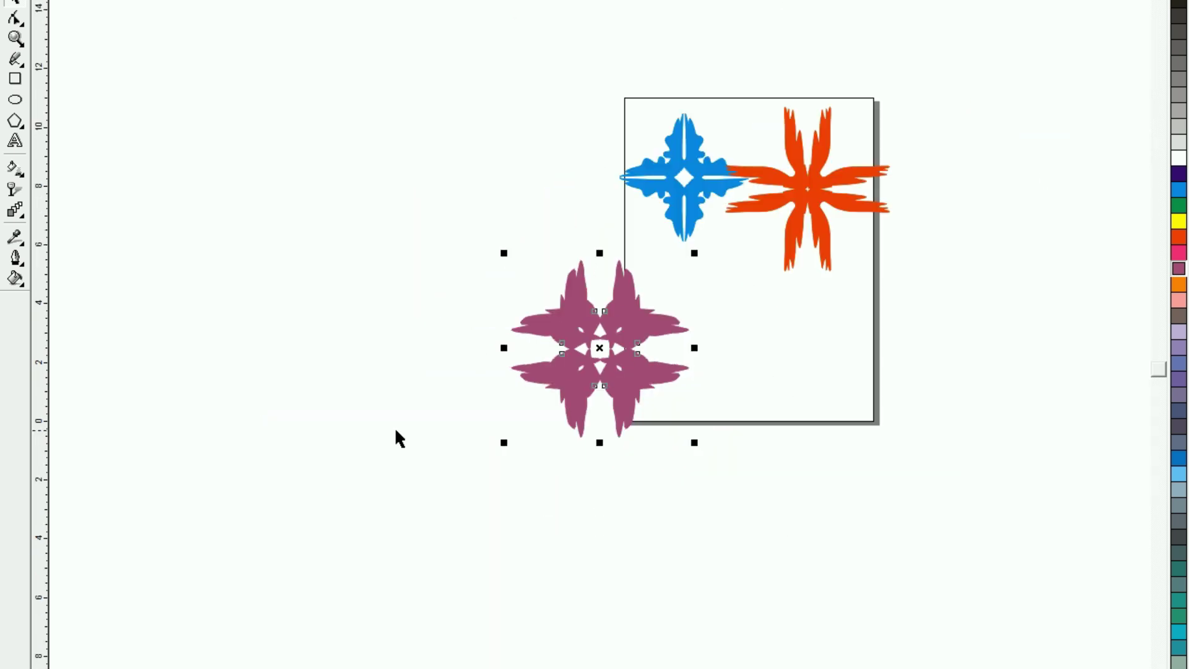
click(397, 437)
click(599, 345)
drag(618, 378, 487, 380)
click(584, 107)
click(709, 200)
drag(710, 199, 538, 198)
key(ctrl+z)
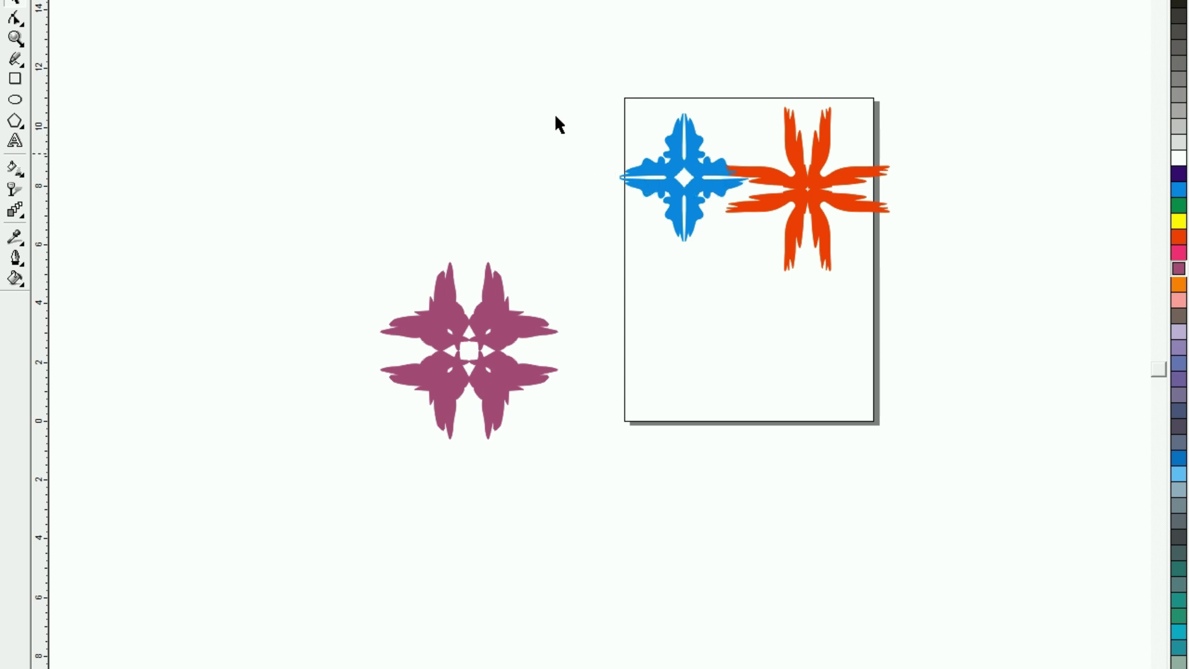
Move the complete blue ornament off the page above the plum one and the red ornament below it, forming a column
drag(556, 116, 738, 264)
drag(682, 175, 467, 175)
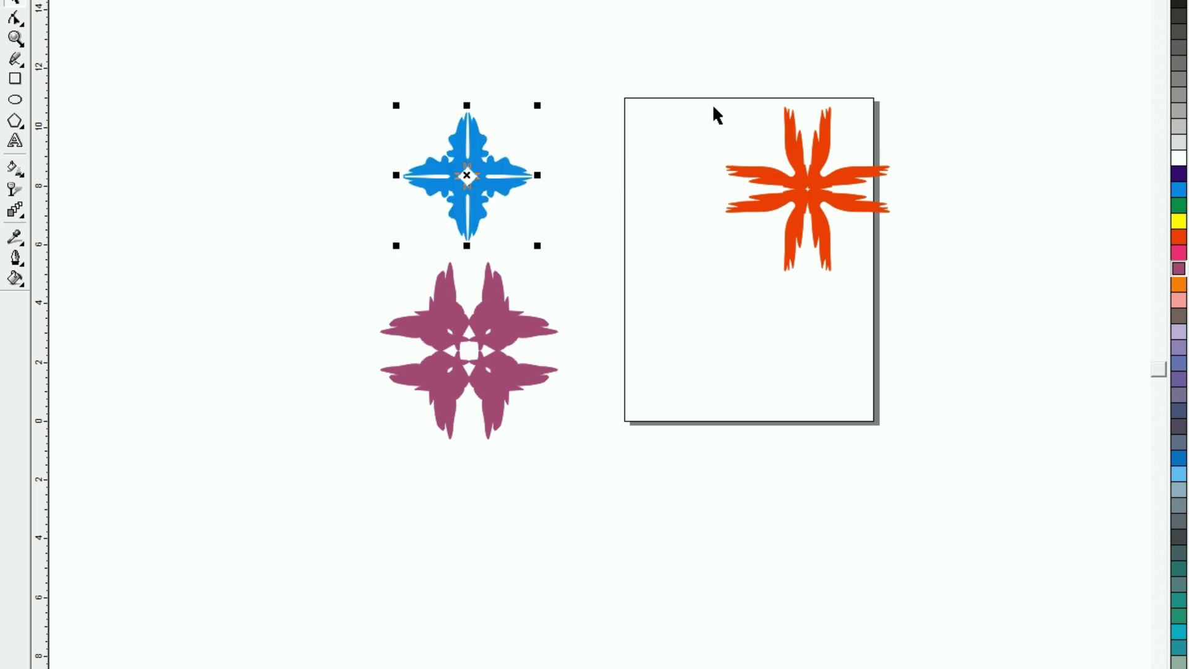
drag(660, 68, 899, 304)
drag(807, 190, 466, 530)
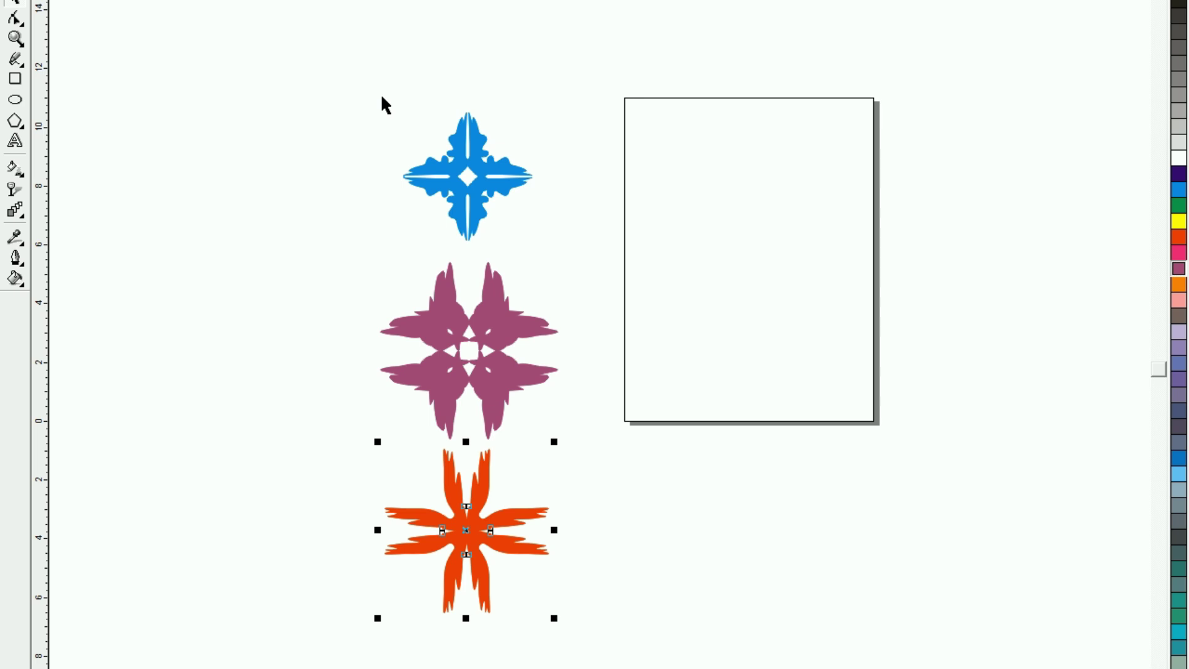
Place a copy of the blue ornament in the upper left corner of the page, keeping the original in the column
drag(382, 98, 552, 273)
drag(469, 180, 690, 171)
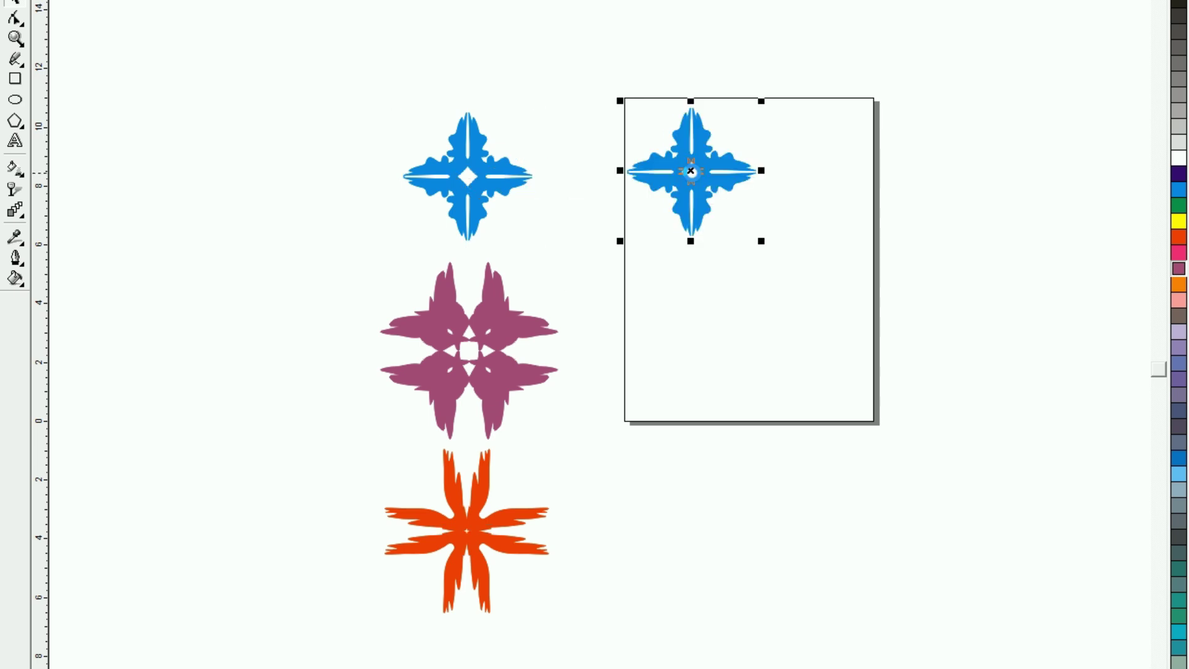
click(328, 281)
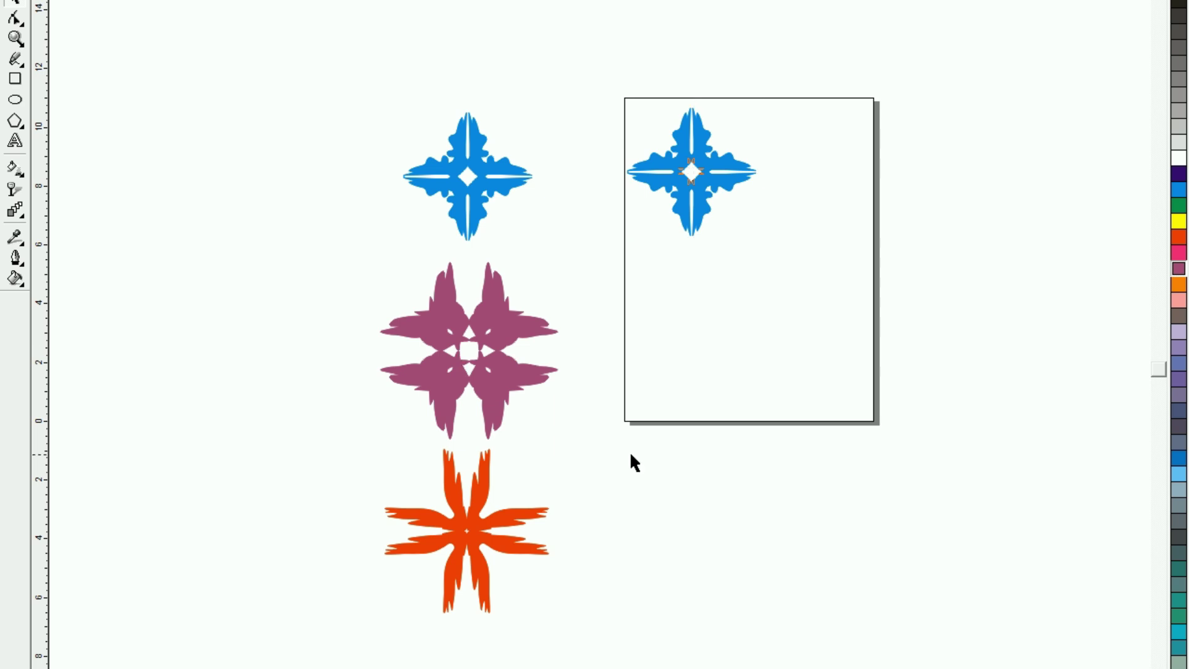
Move the plum ornament to the page's upper right corner beside the blue one and scale it down to fit
click(467, 348)
drag(468, 348, 837, 204)
drag(930, 296, 876, 231)
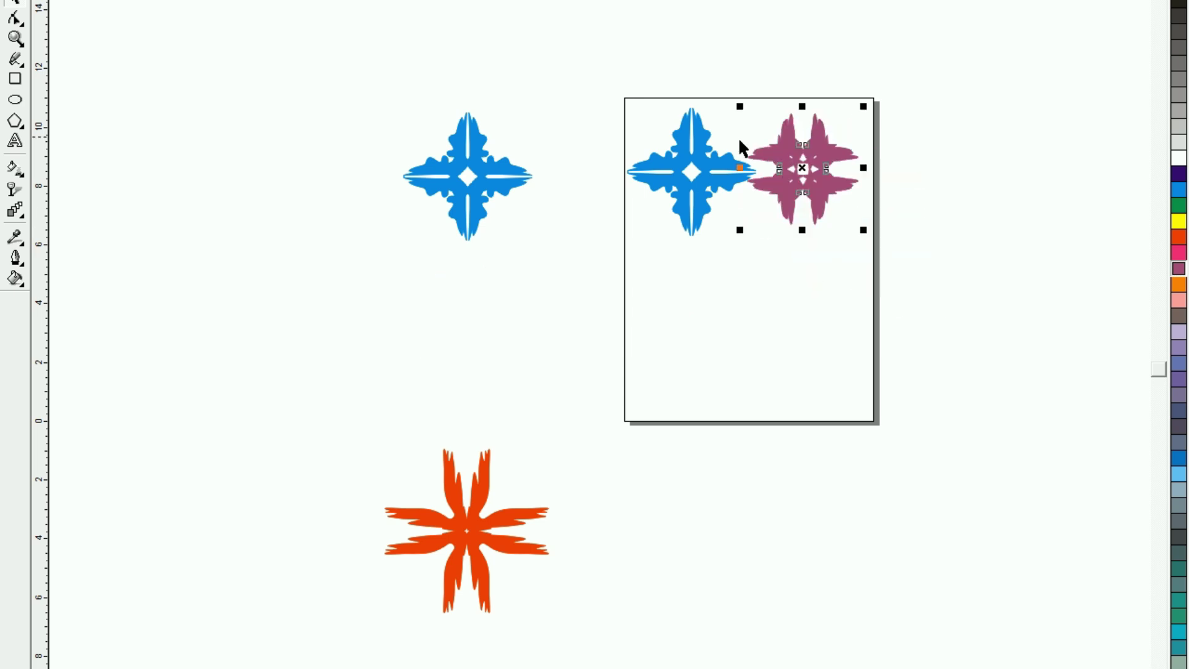
Copy the red ornament onto the page below the blue one, and copy the reduced plum ornament back into the off-page column
click(466, 532)
drag(466, 533, 694, 323)
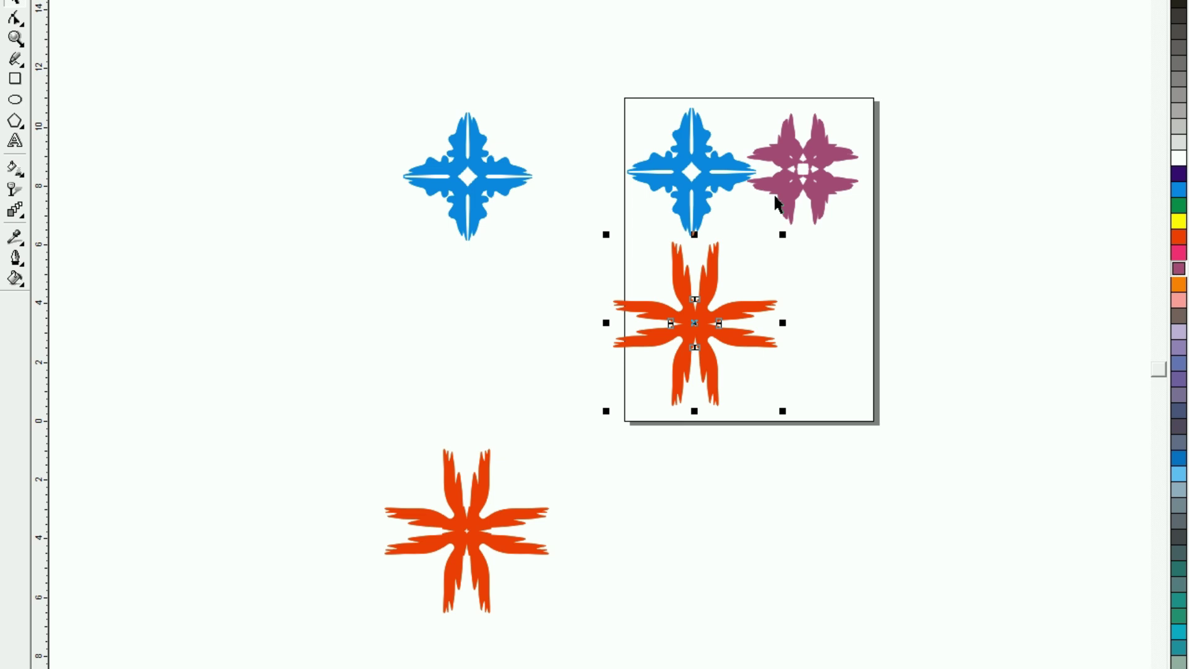
click(899, 131)
click(782, 207)
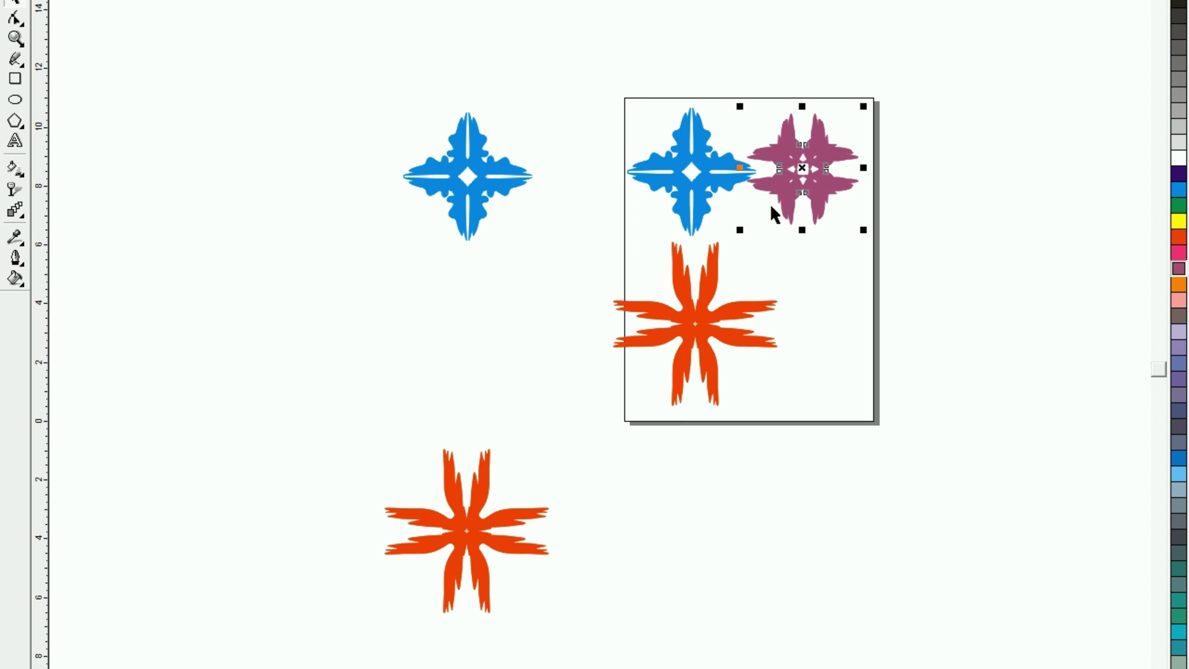
drag(794, 166, 464, 310)
Place a copy of the page's red ornament to its right, level with it and extending over the page's right edge
drag(588, 93, 907, 464)
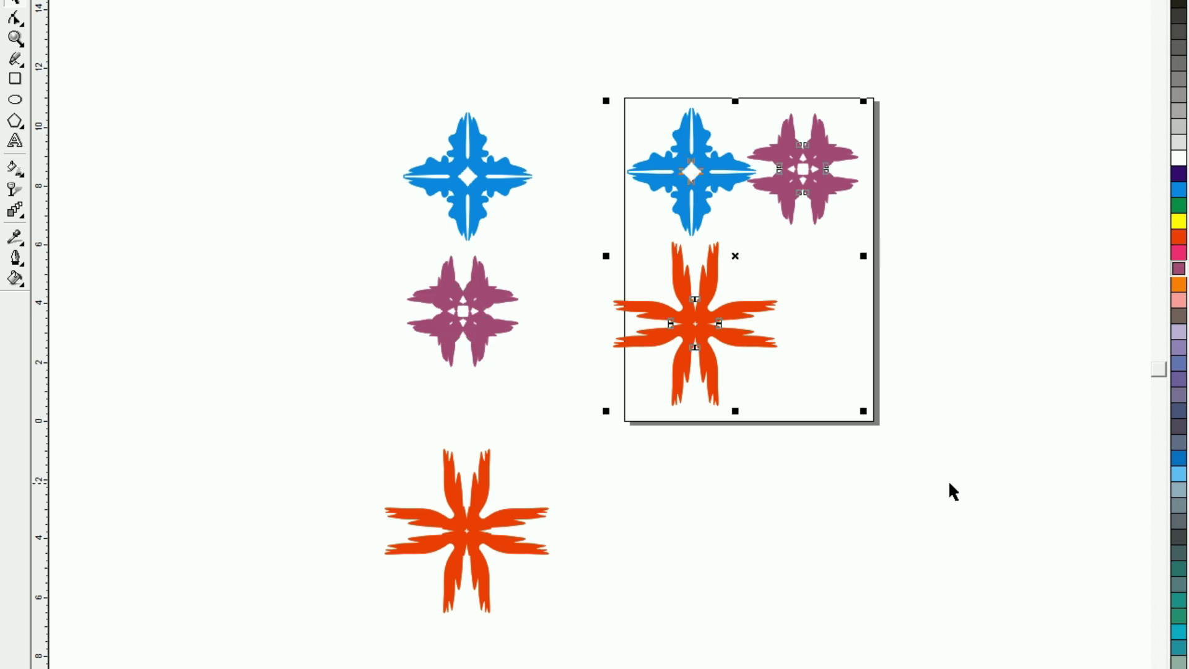
key(shift+F2)
click(203, 404)
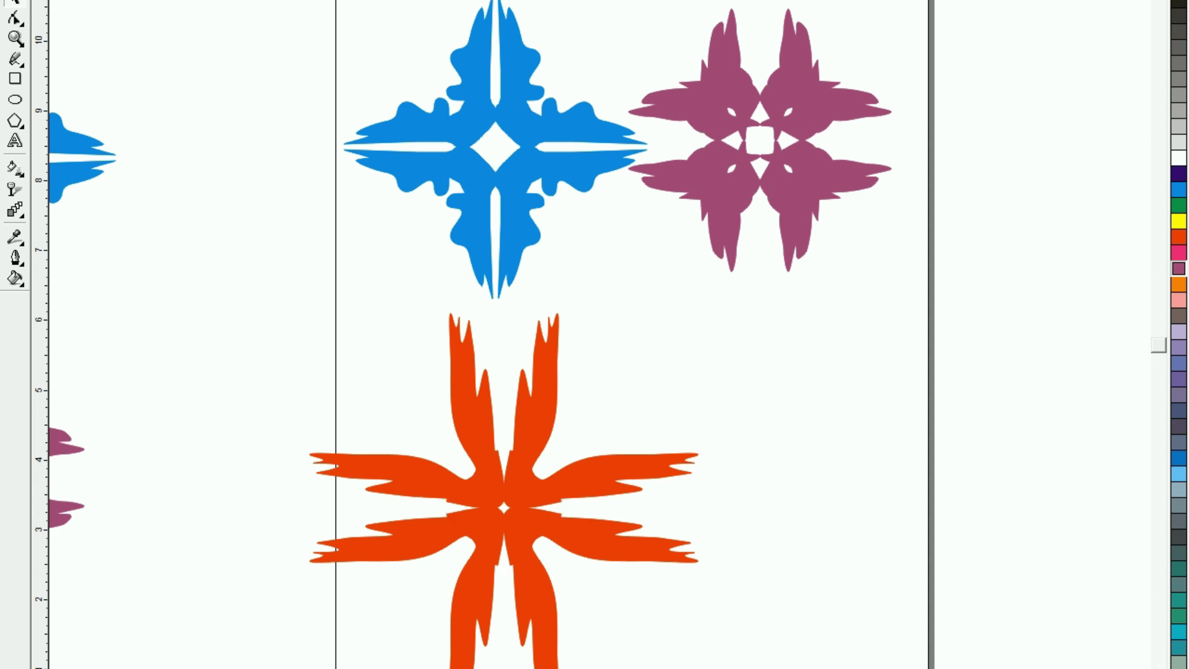
scroll(483, 433, down, 1)
click(483, 434)
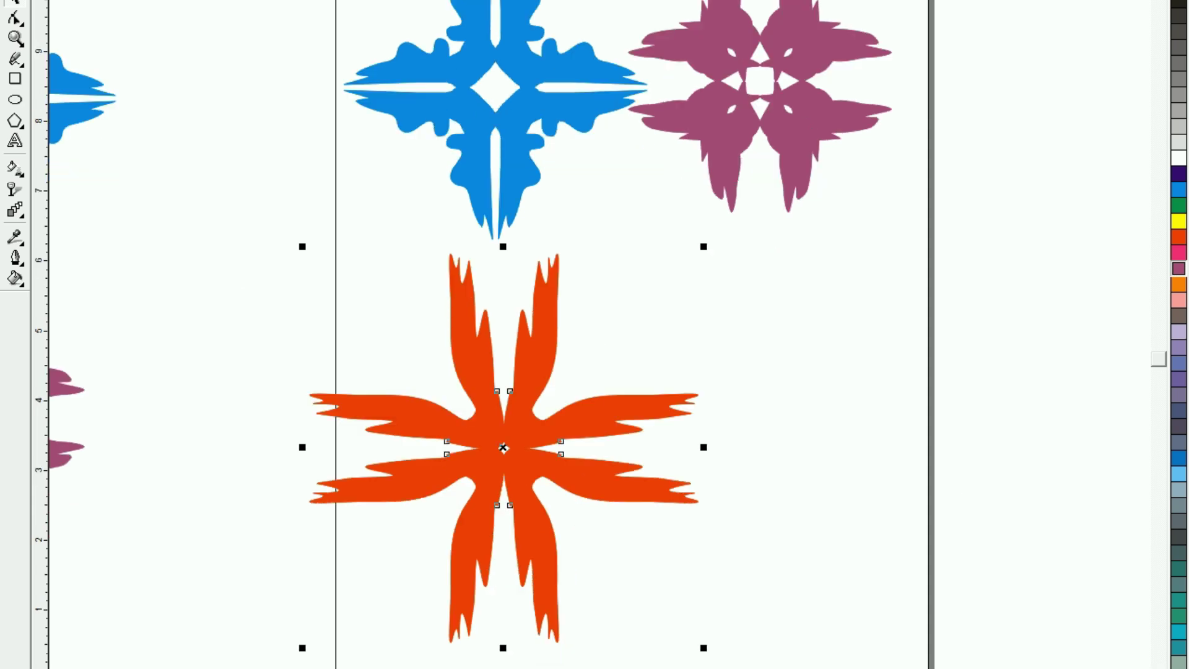
drag(503, 449, 918, 445)
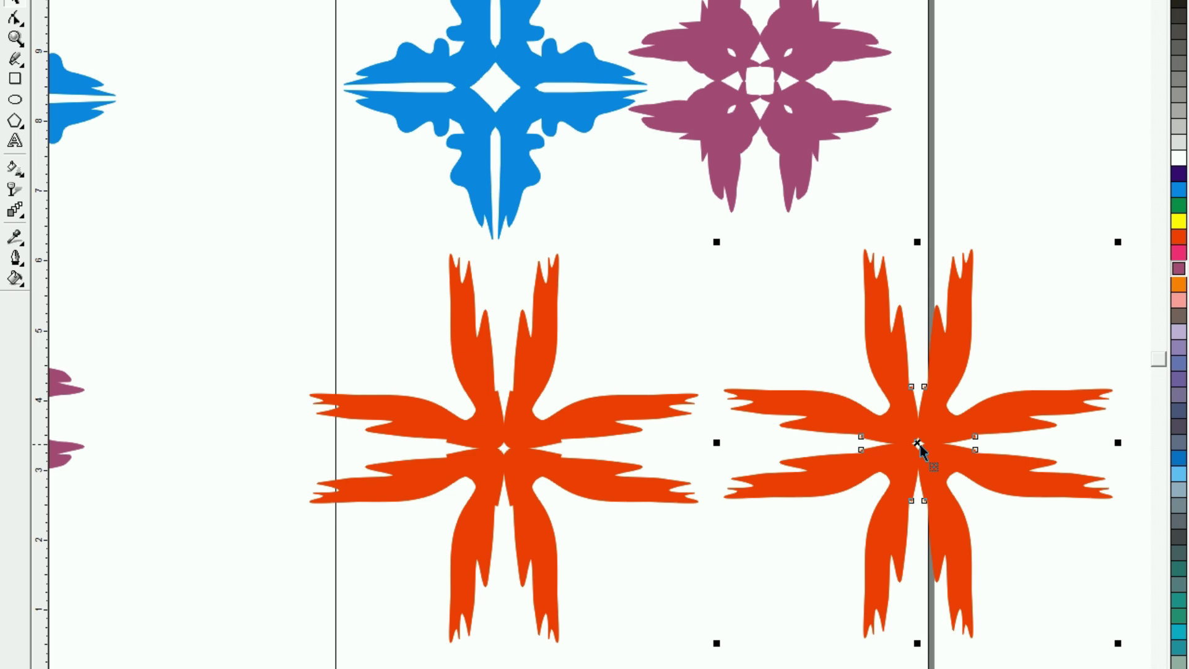
Combine the shapes of the left red ornament on the page into one object and shrink it to less than half size
drag(212, 202, 594, 548)
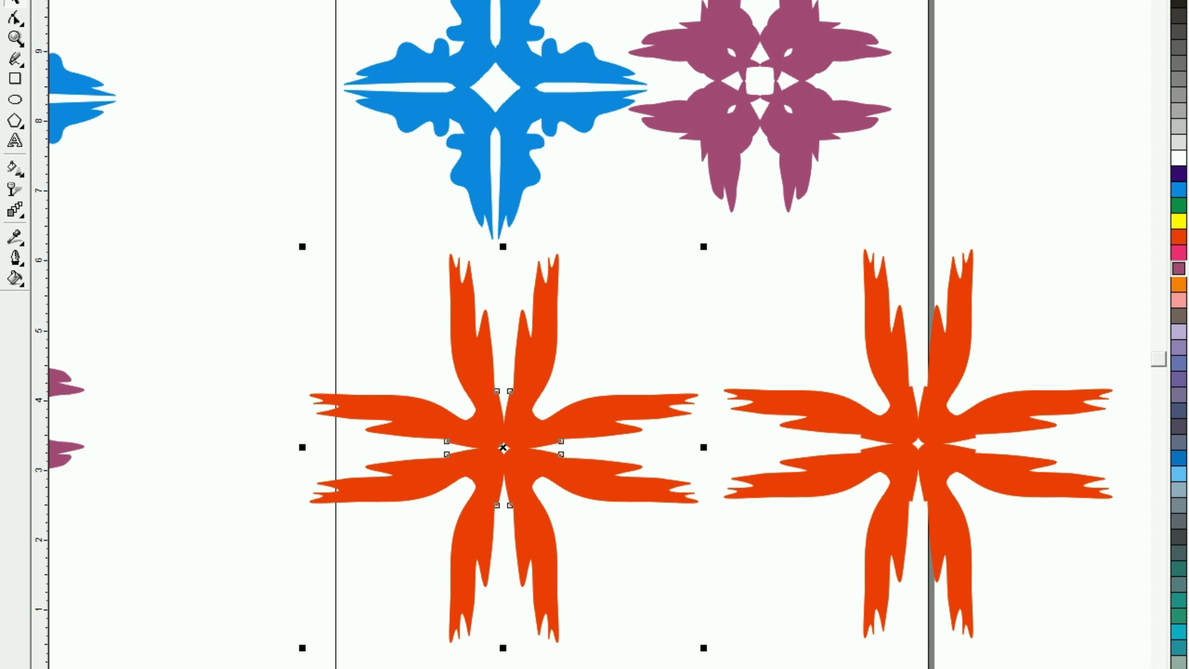
key(ctrl+l)
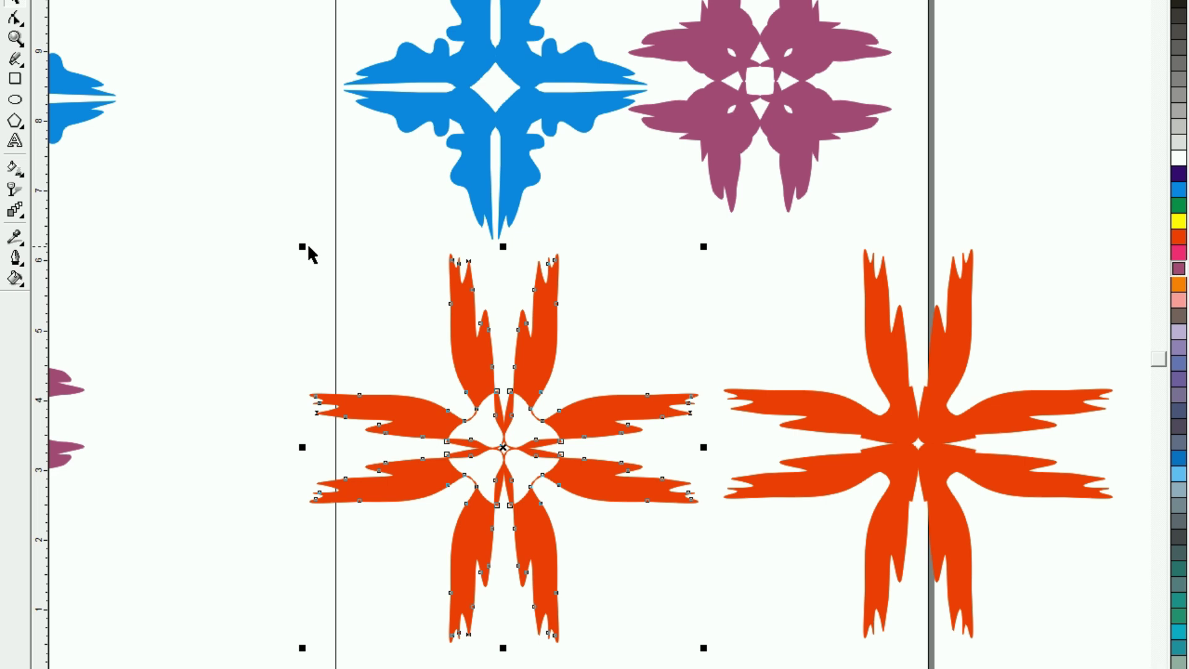
drag(306, 247, 421, 438)
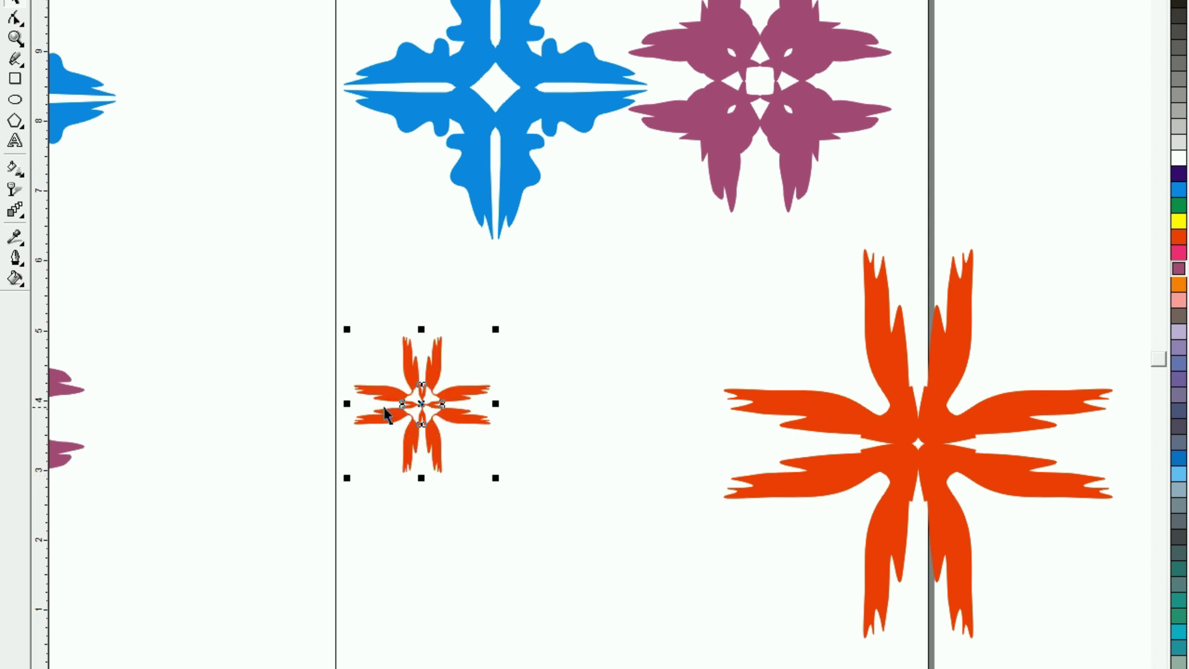
key(shift+F2)
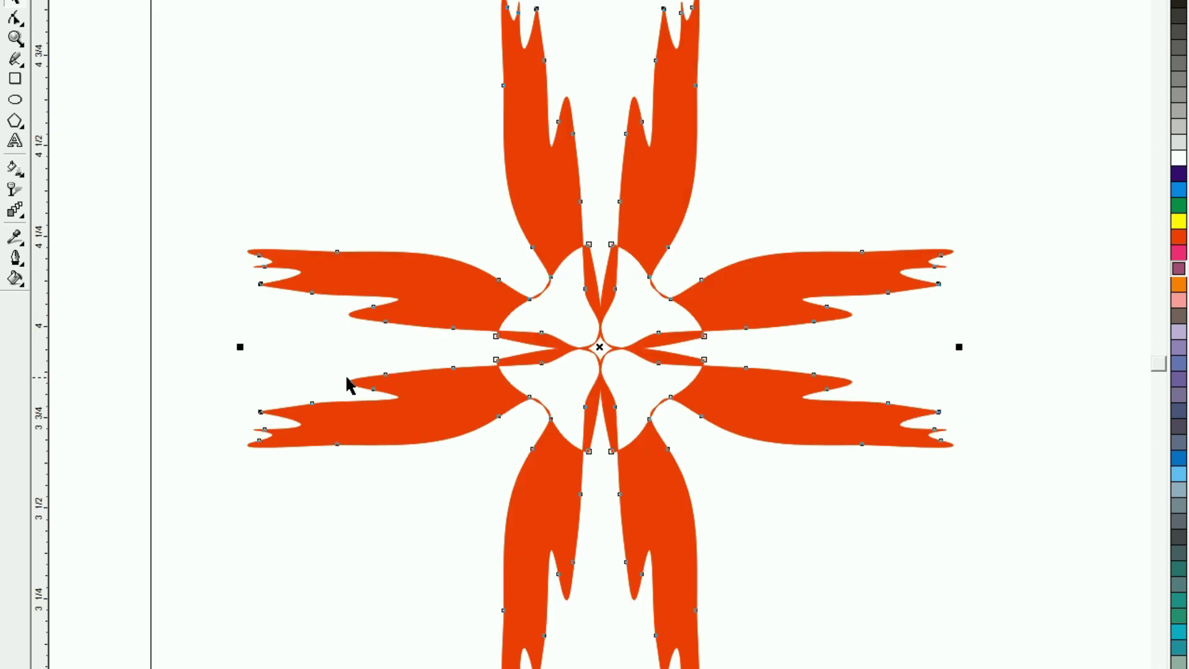
key(F3)
key(F3)
key(F3)
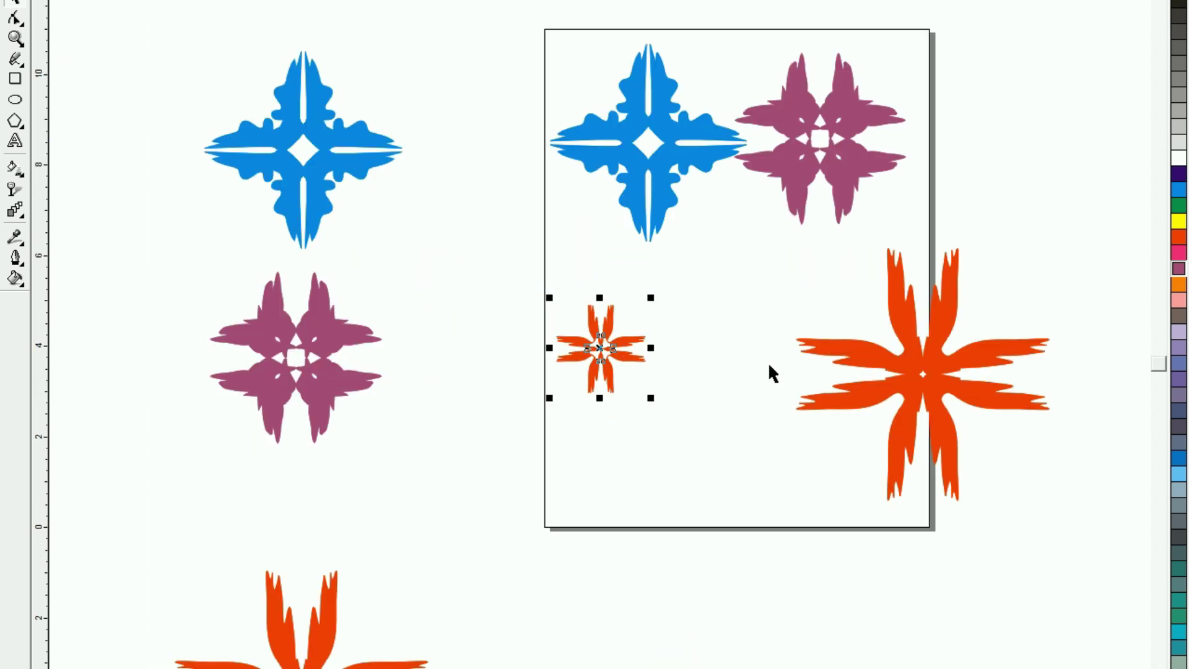
Move the large red ornament fully onto the page and add a copy rotated about 45 degrees around its centre
drag(748, 249, 1112, 571)
drag(925, 374, 794, 354)
click(794, 354)
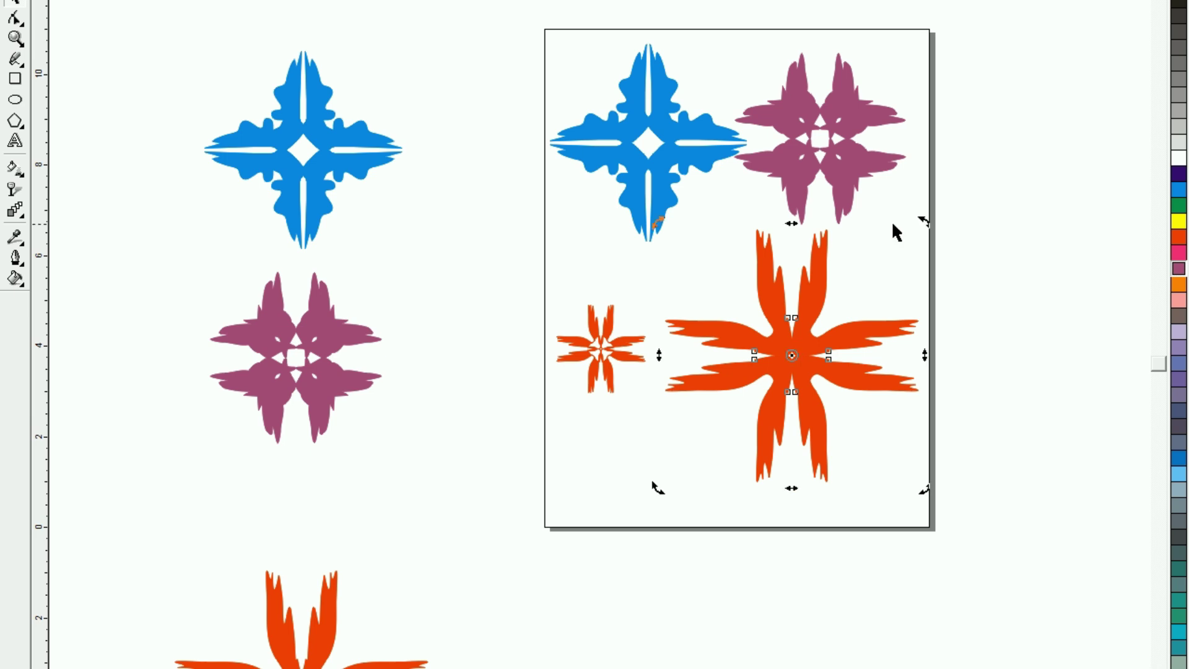
drag(925, 225, 1068, 344)
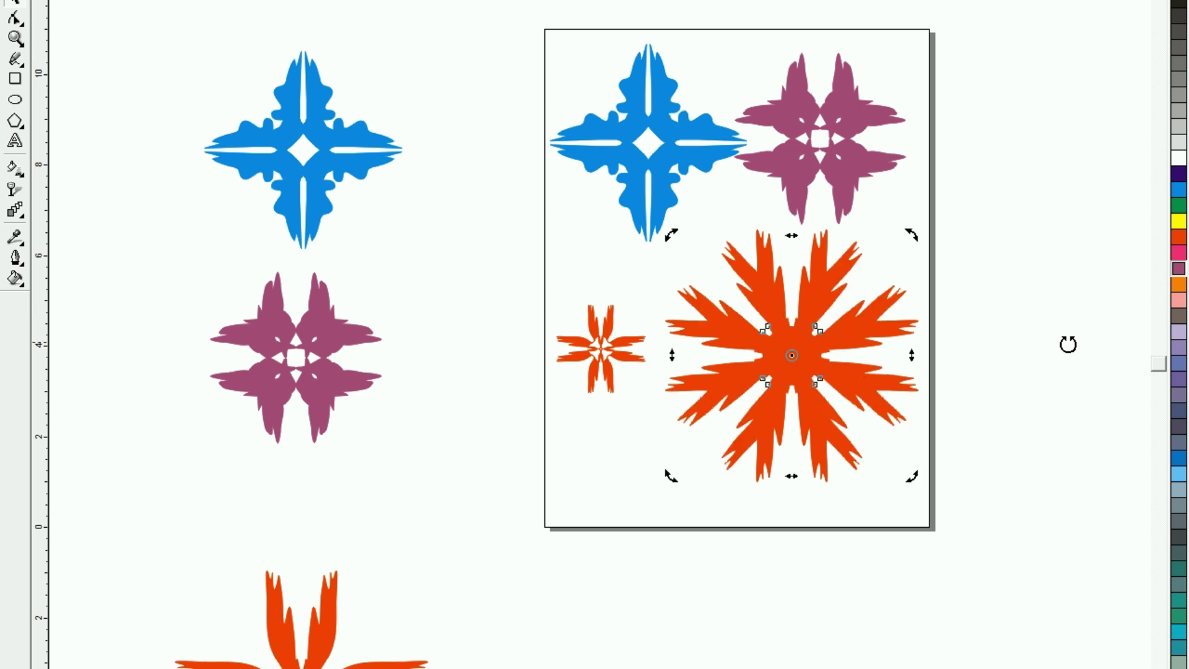
click(1026, 426)
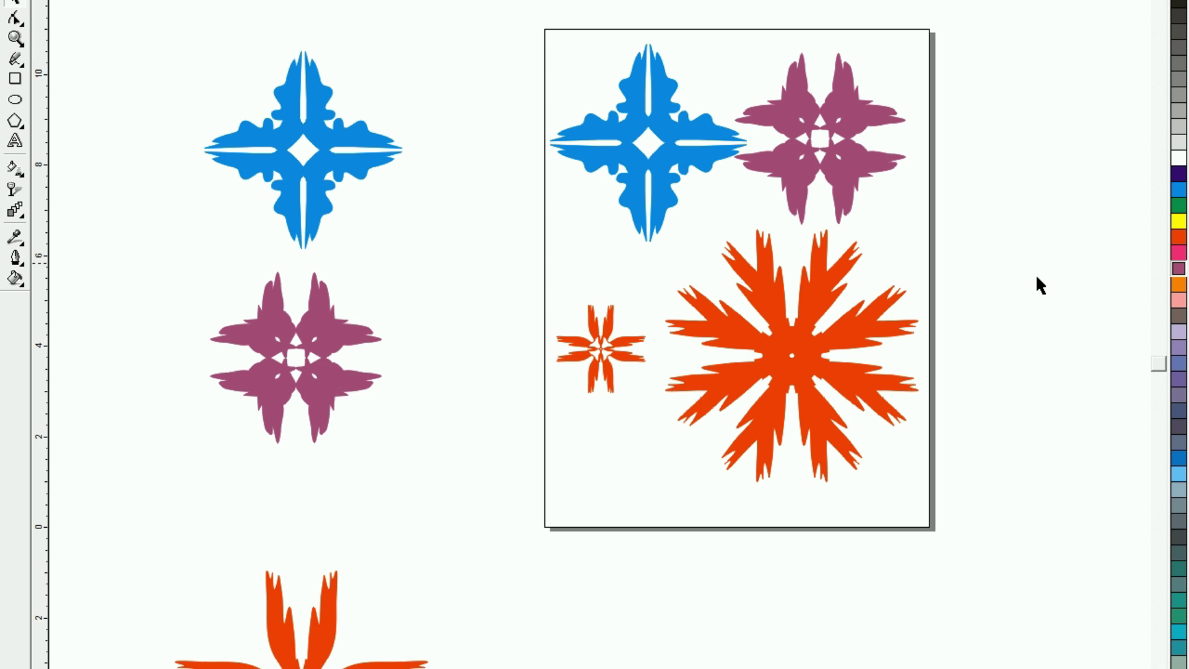
Scale down the doubled red ornament together with its rotated copy and place a duplicate across the page's lower left edge
drag(653, 496, 1016, 243)
right_click(872, 427)
drag(934, 192, 631, 527)
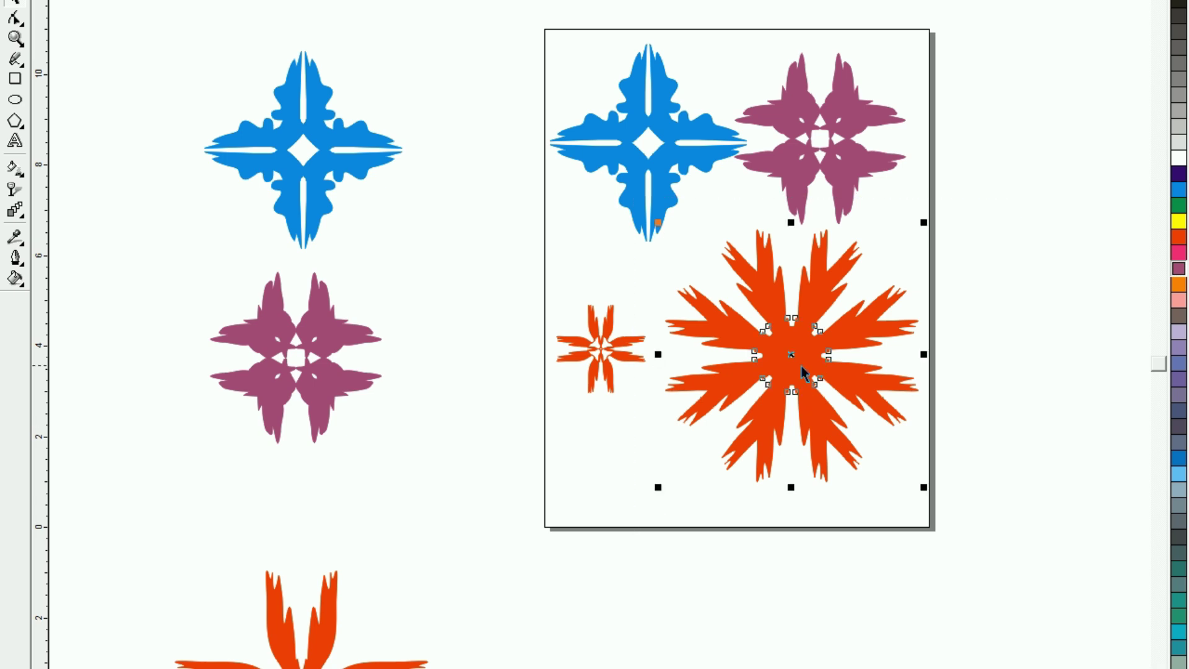
click(801, 365)
click(600, 248)
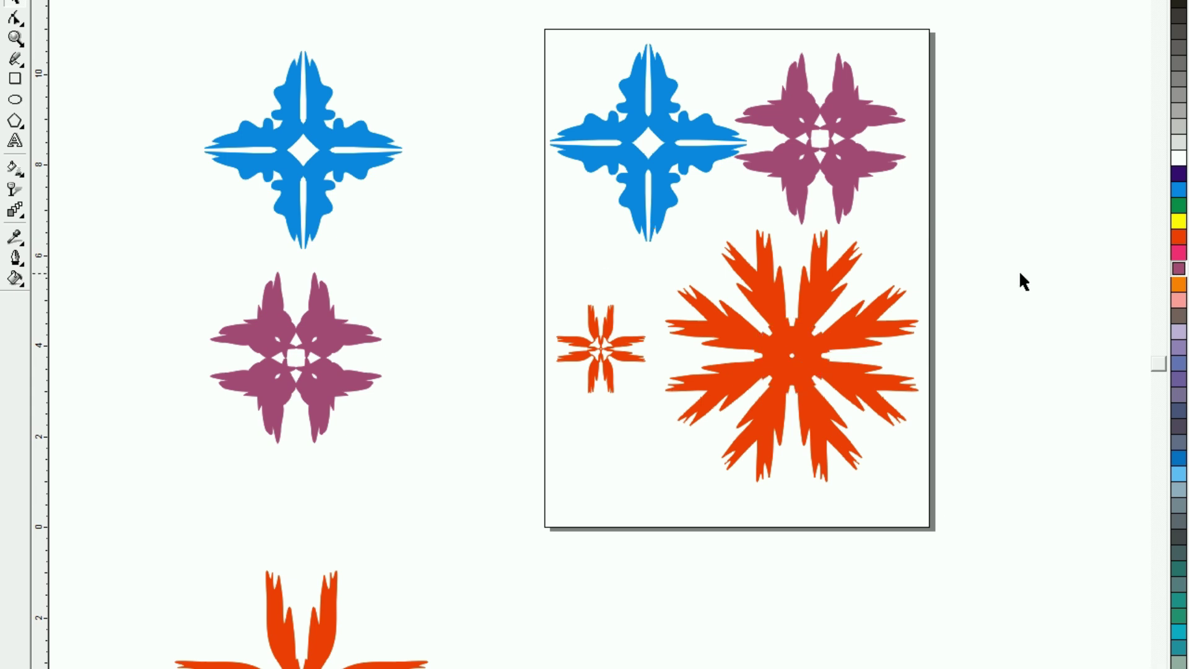
drag(1032, 212, 634, 512)
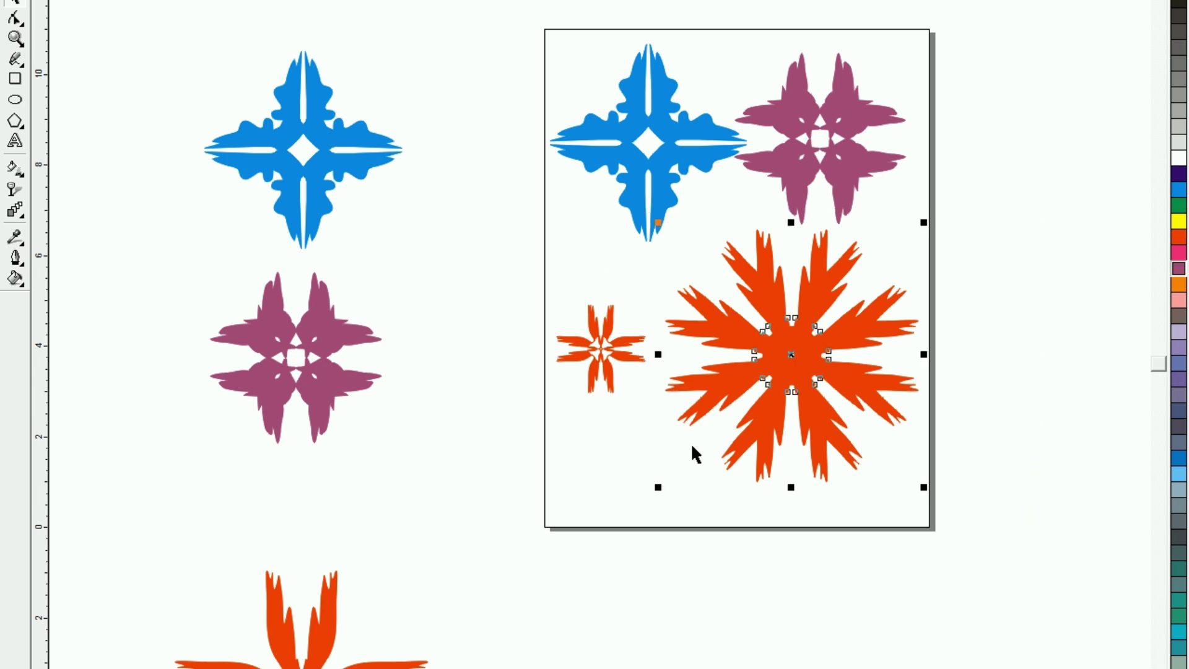
drag(922, 487, 826, 451)
drag(746, 309, 497, 479)
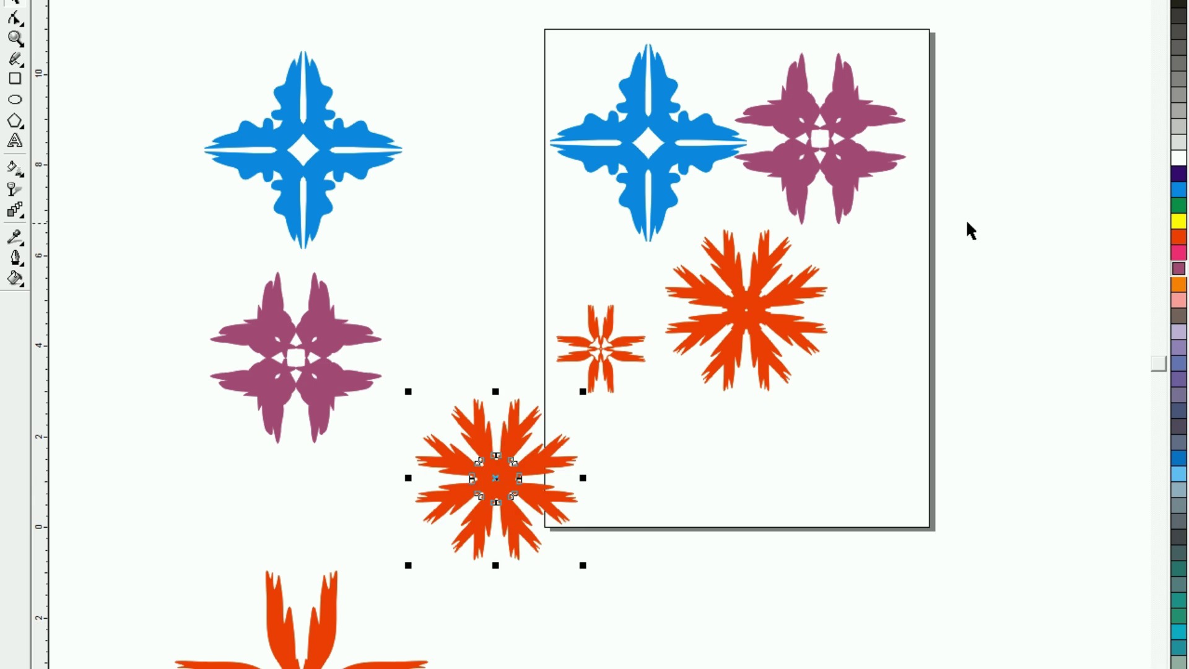
Combine the upper red rosette into one object and move it to the page's lower edge, right of the solid rosette
click(934, 288)
key(ctrl+v)
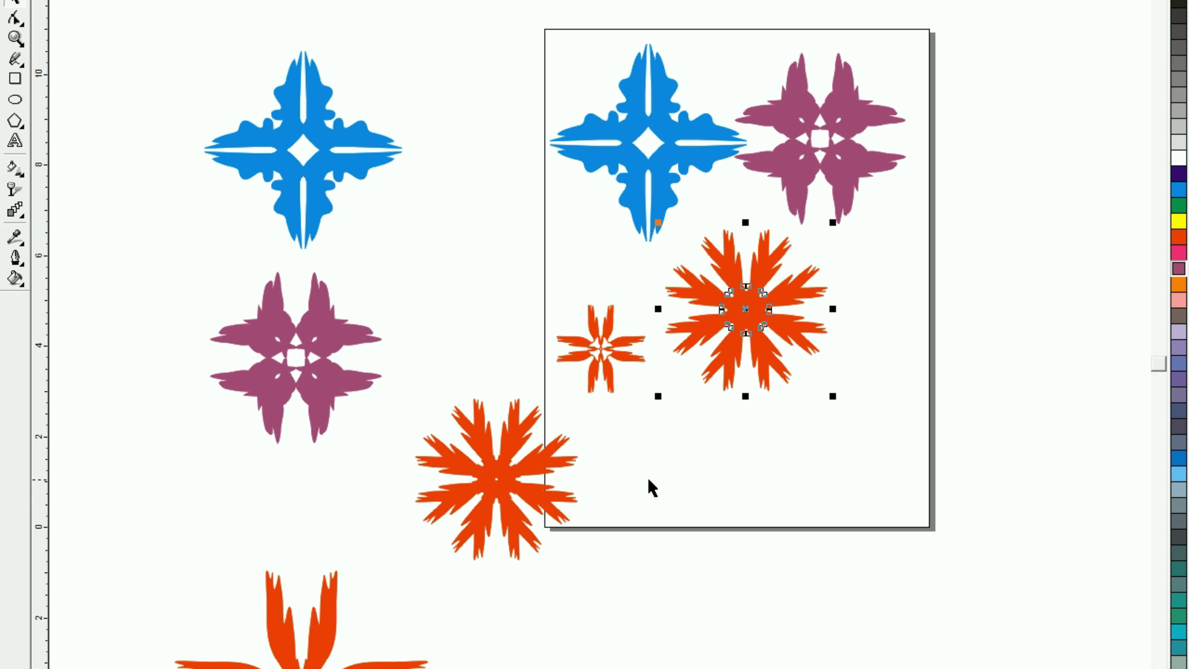
key(ctrl+l)
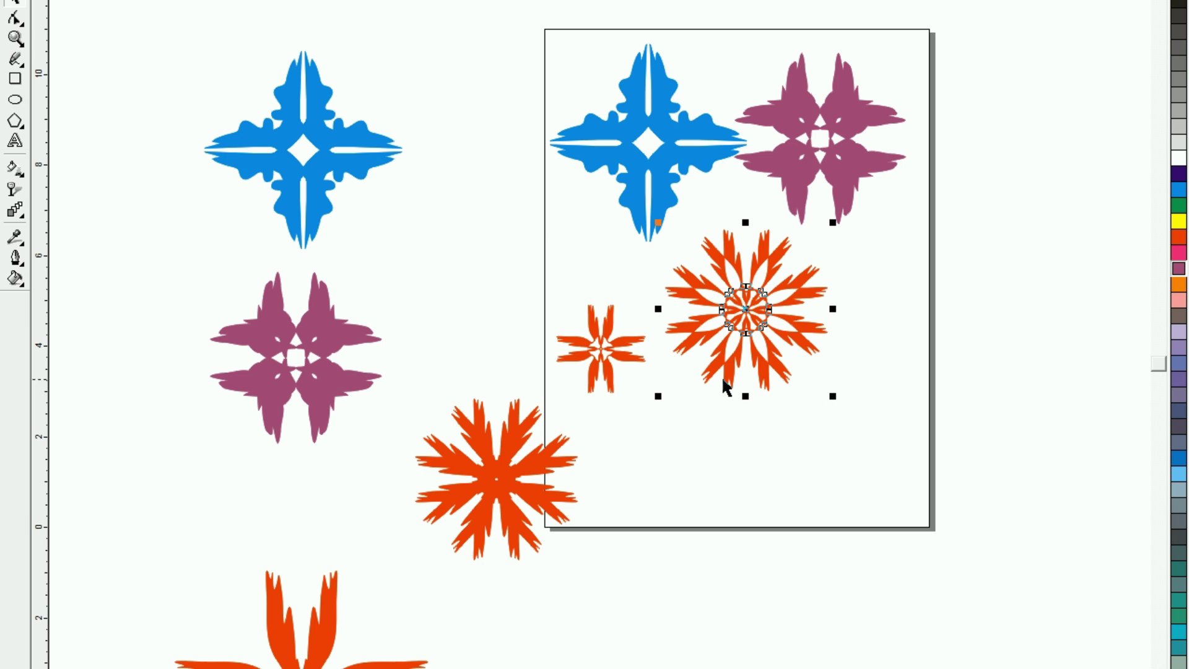
key(shift+F2)
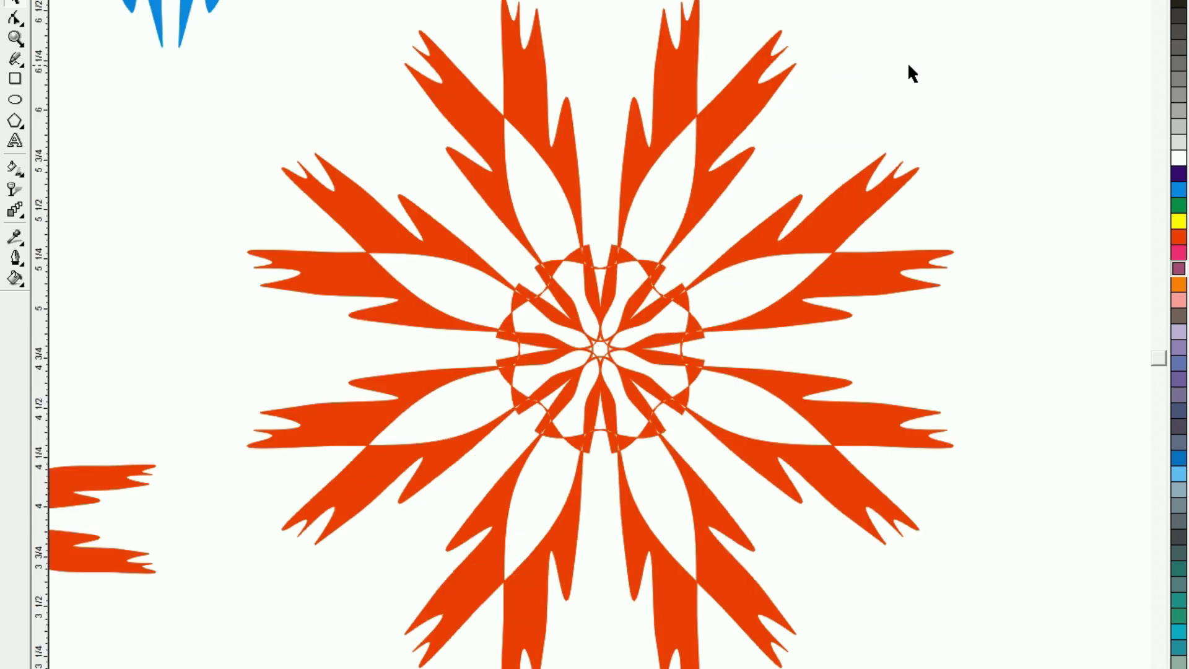
key(F4)
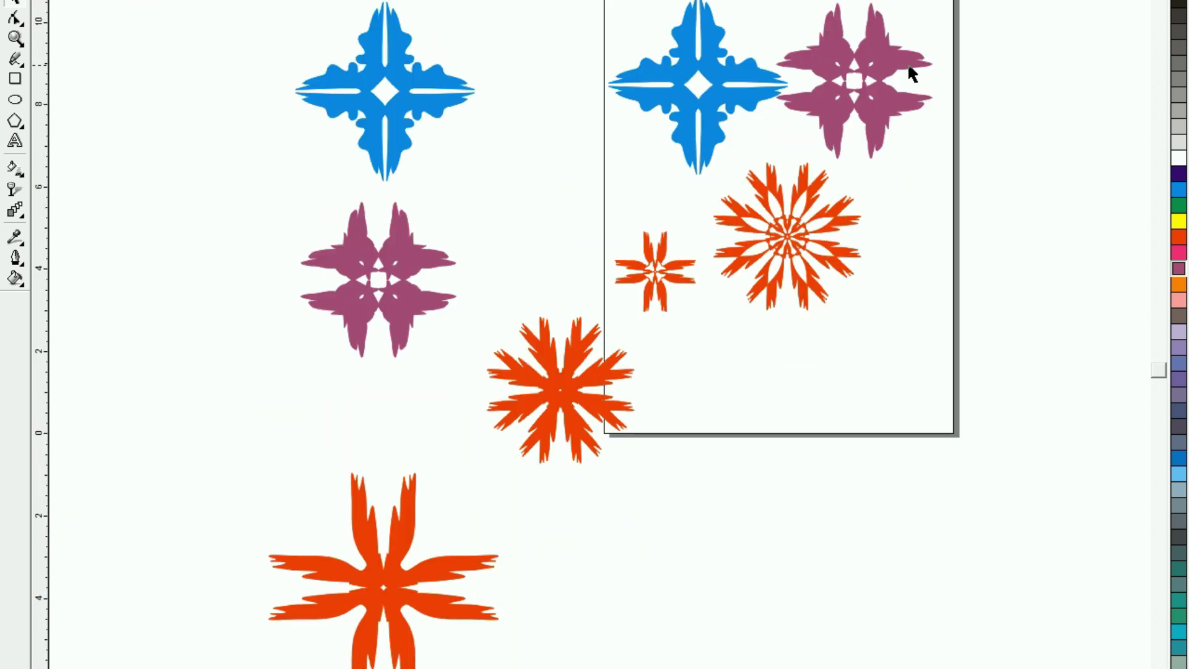
click(787, 235)
drag(787, 235, 720, 382)
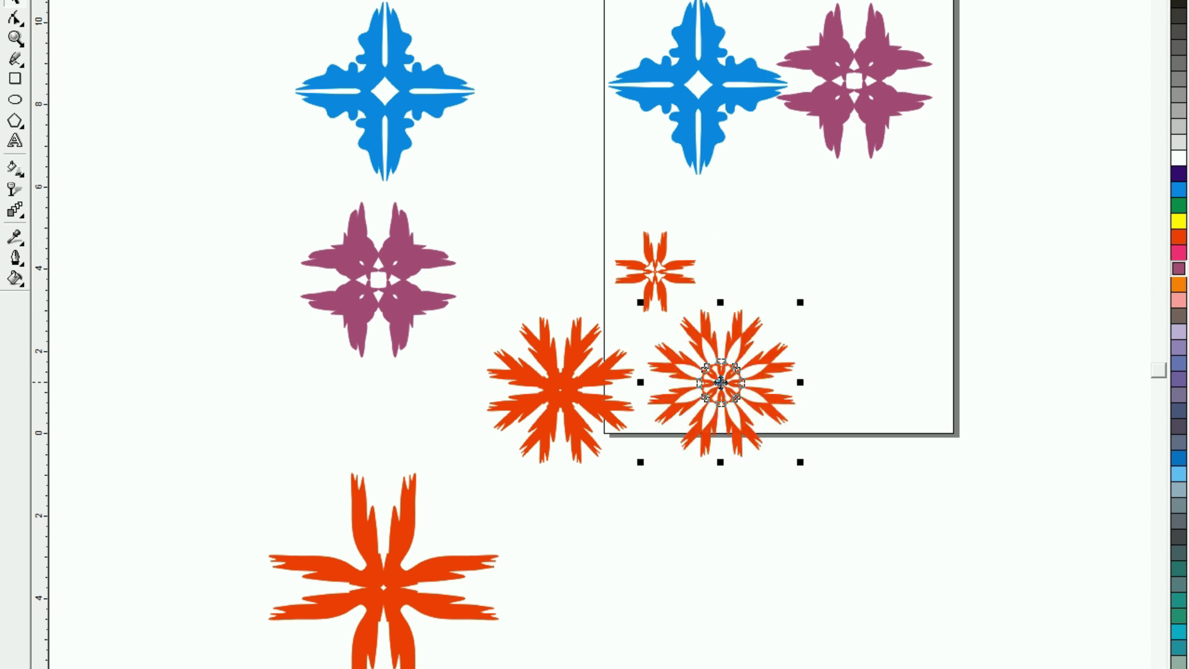
Move the page's plum ornament down below the blue one's level and combine its shapes into one object
drag(1004, 2, 755, 228)
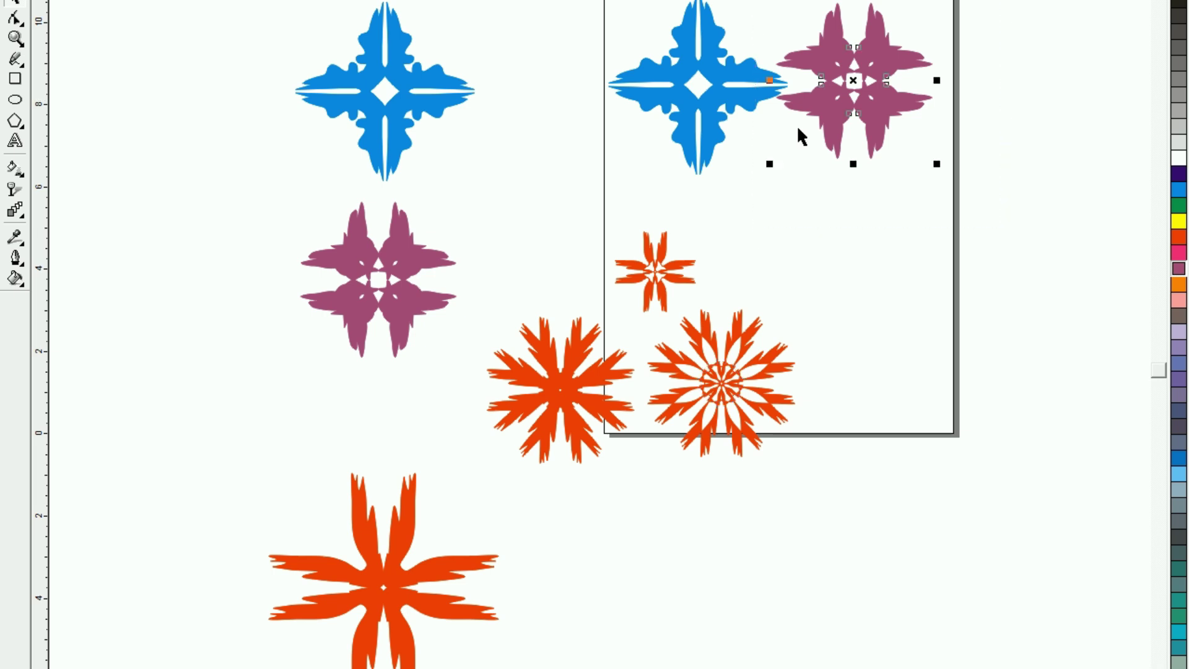
drag(854, 79, 848, 173)
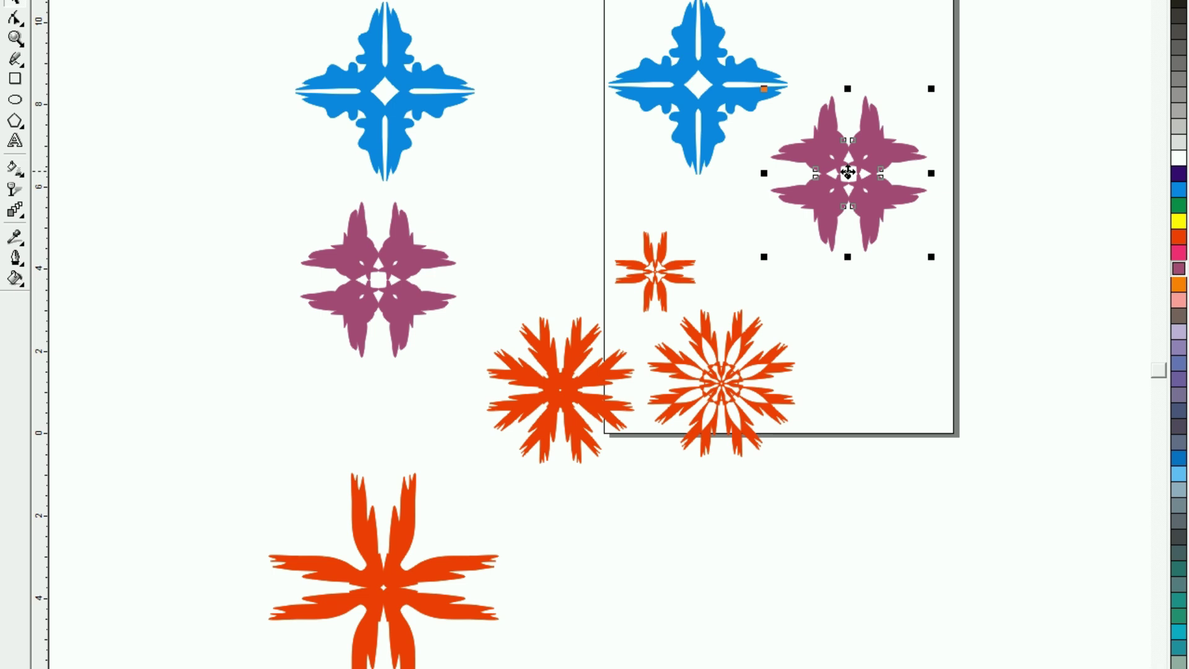
key(ctrl+l)
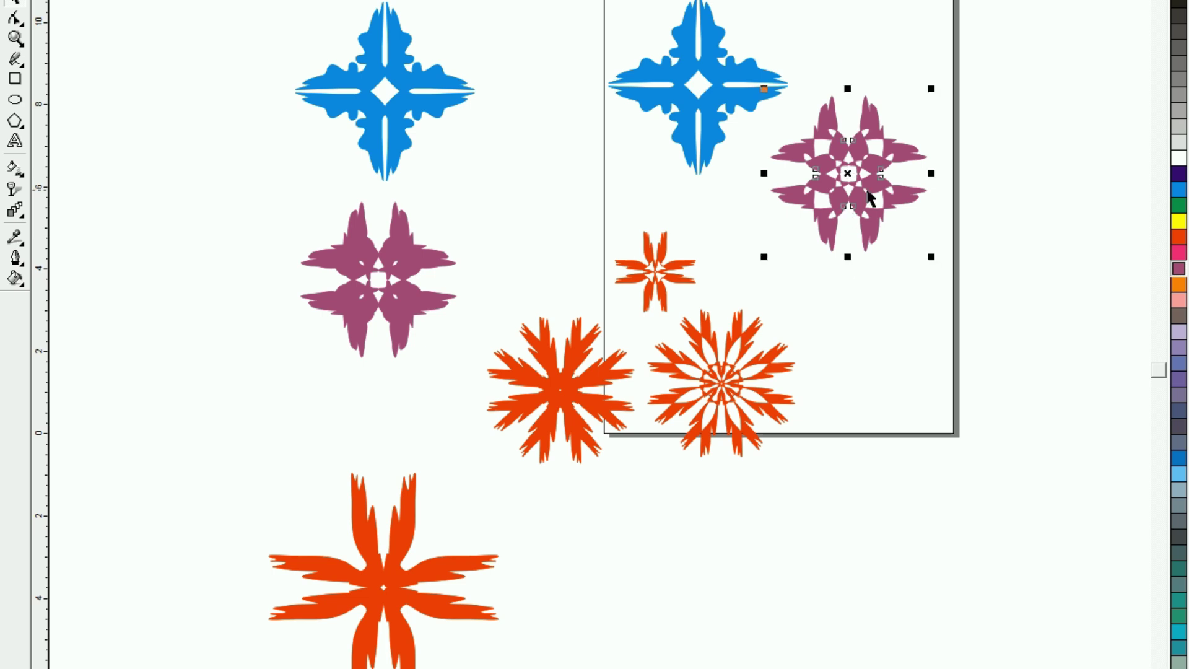
key(shift+F2)
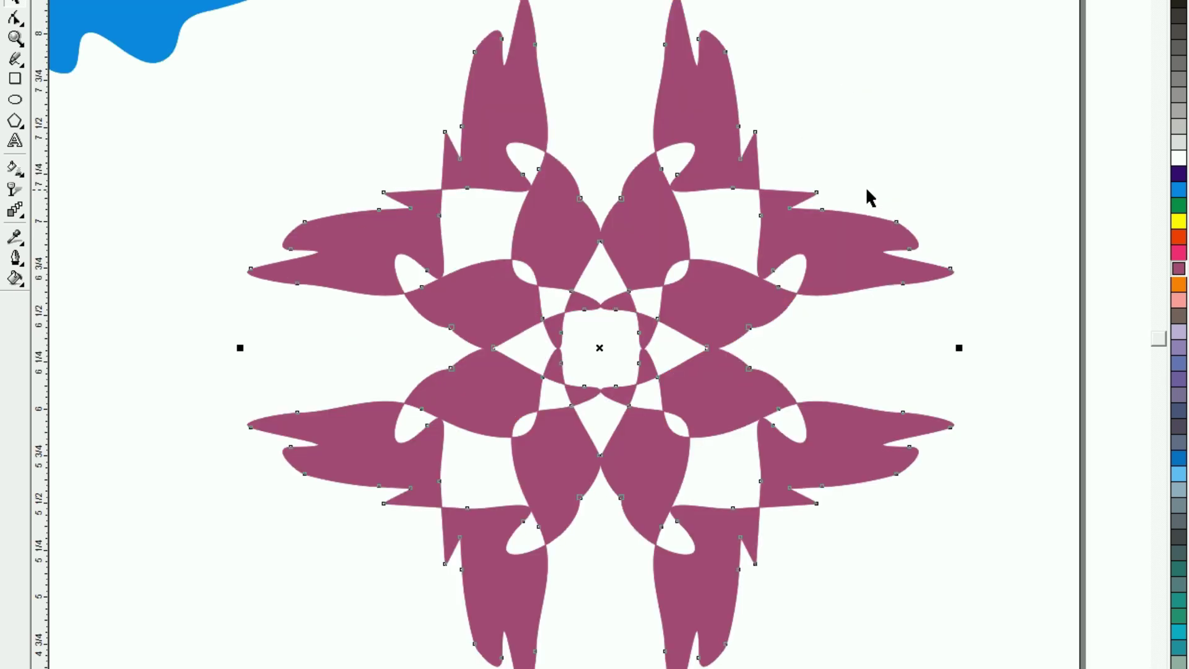
key(F3)
key(F3)
Add a copy of the combined plum ornament rotated about 30 degrees clockwise around its centre and fill the copy with red
click(850, 237)
click(616, 395)
click(611, 373)
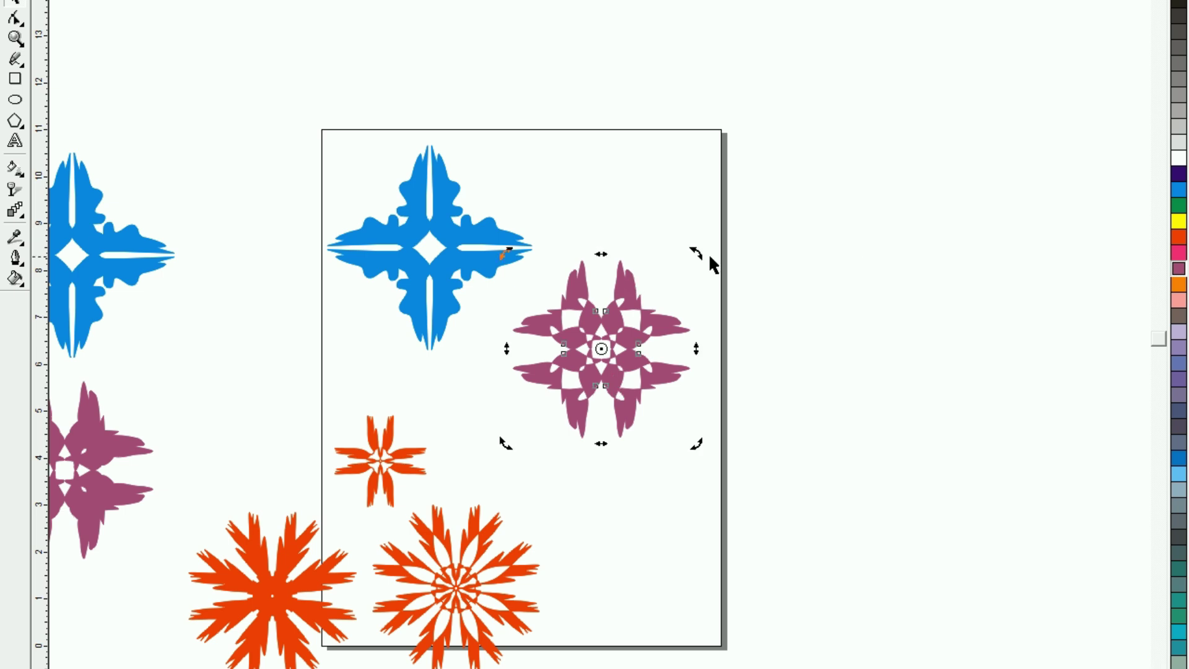
drag(695, 254, 814, 312)
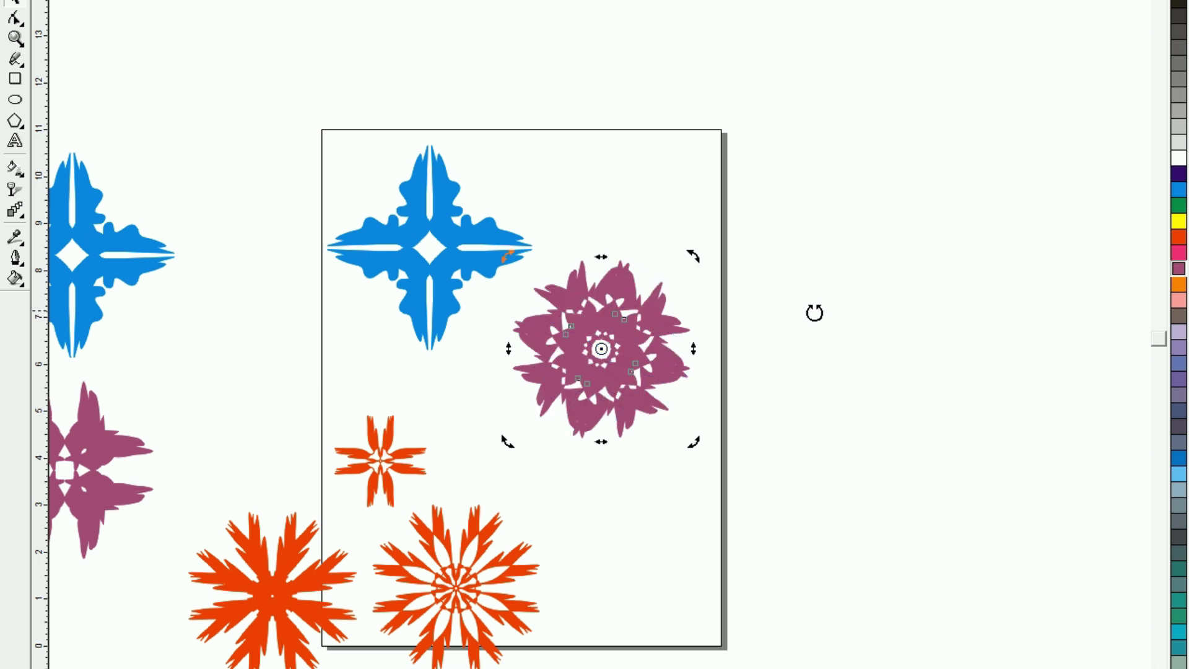
click(1178, 238)
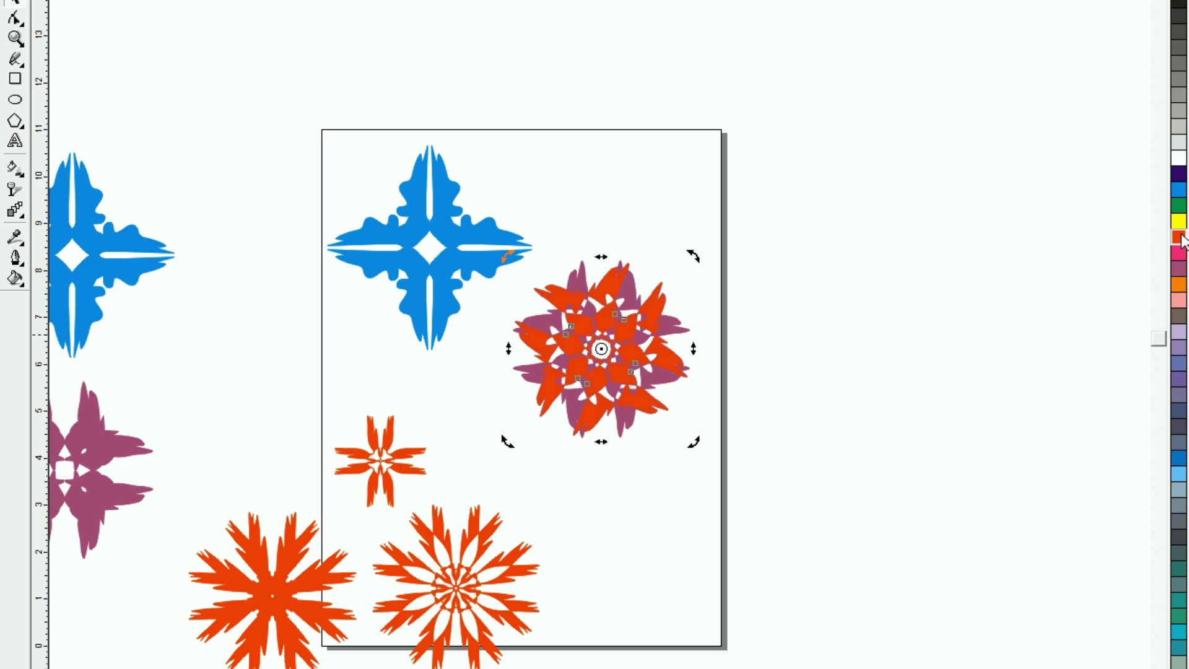
click(662, 480)
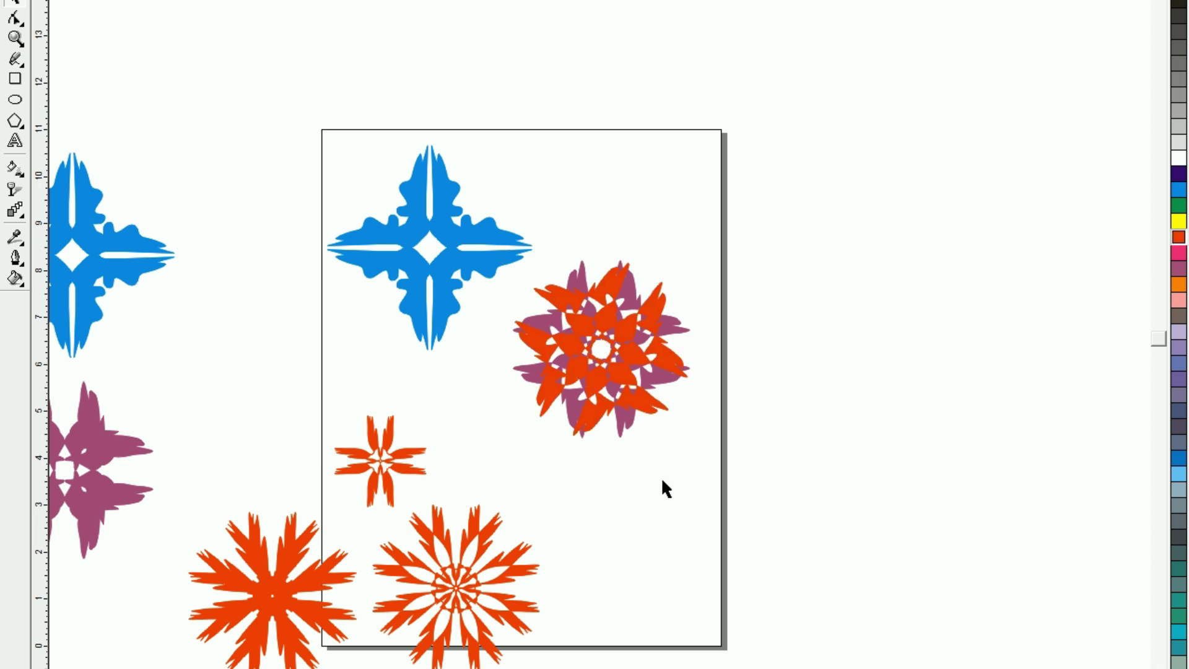
drag(847, 270, 501, 491)
click(535, 511)
click(561, 417)
click(305, 226)
Combine the page's blue ornament into one object and arrange it near the page's upper edge with a copy to its right
drag(292, 106, 580, 411)
key(ctrl+l)
click(268, 333)
click(374, 273)
drag(374, 272, 379, 239)
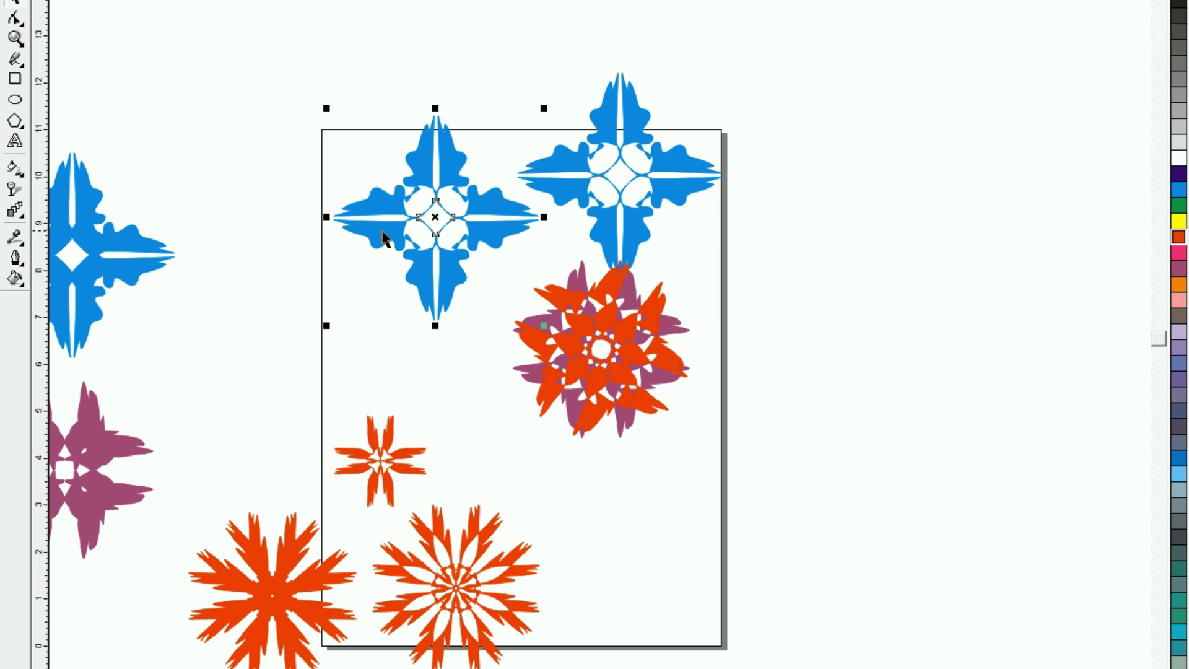
Add a copy of the page's blue ornament nearer the upper-left corner, rotated about 60 degrees clockwise around its centre
click(421, 109)
click(566, 184)
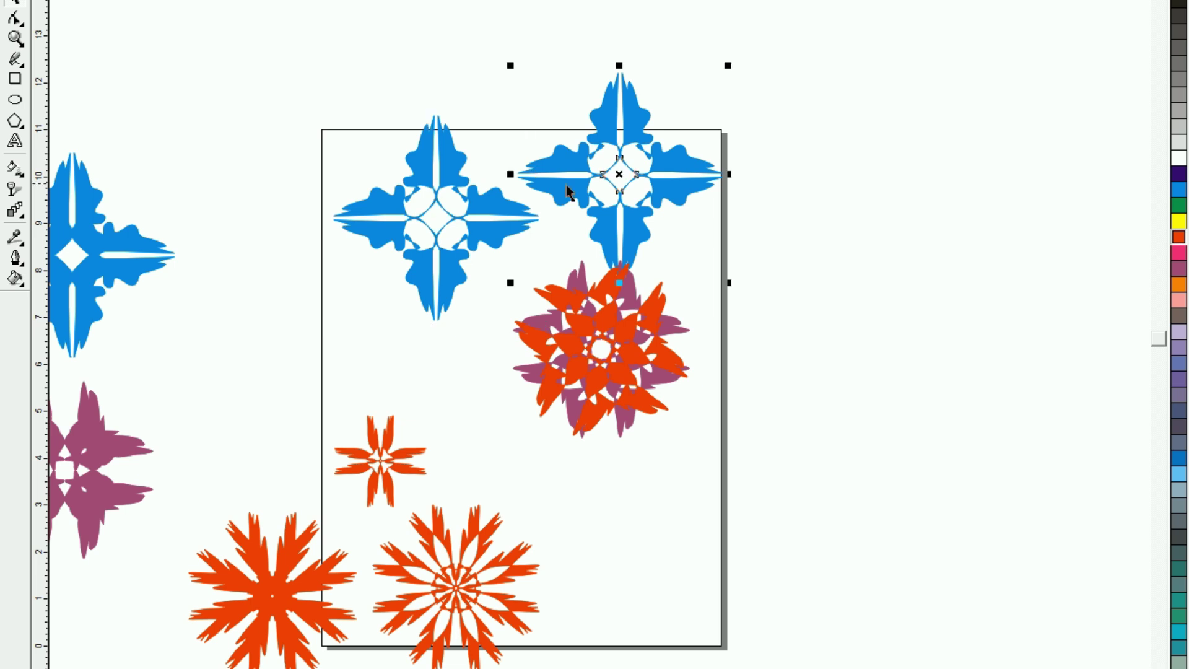
click(429, 173)
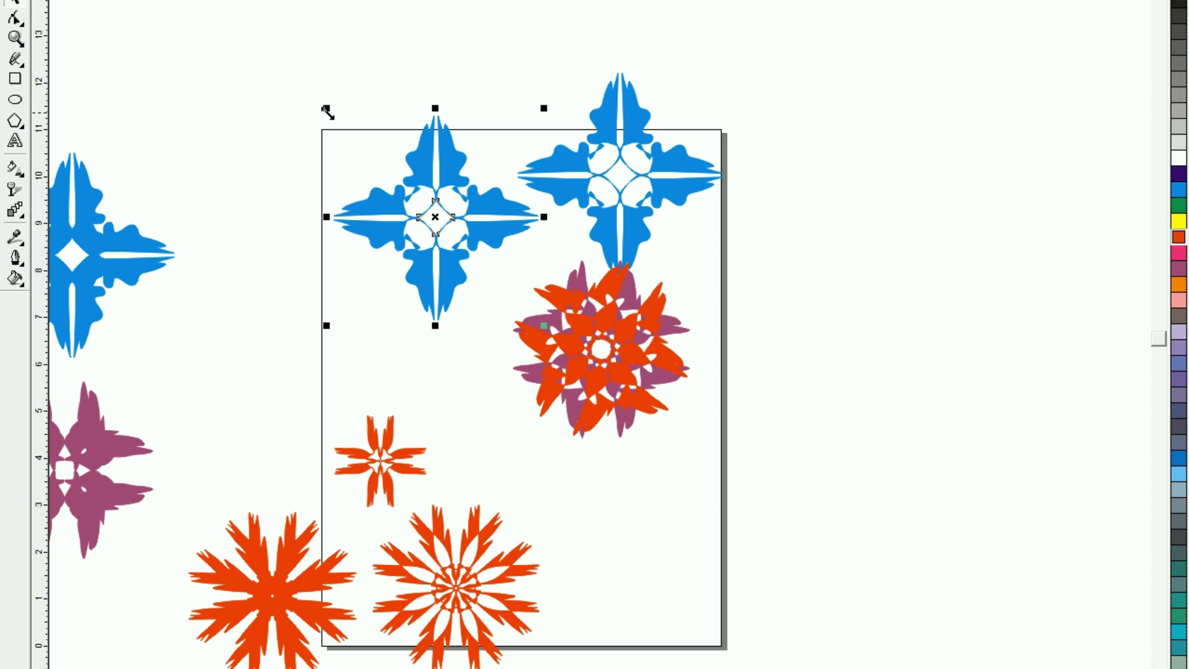
click(435, 217)
drag(542, 107, 641, 255)
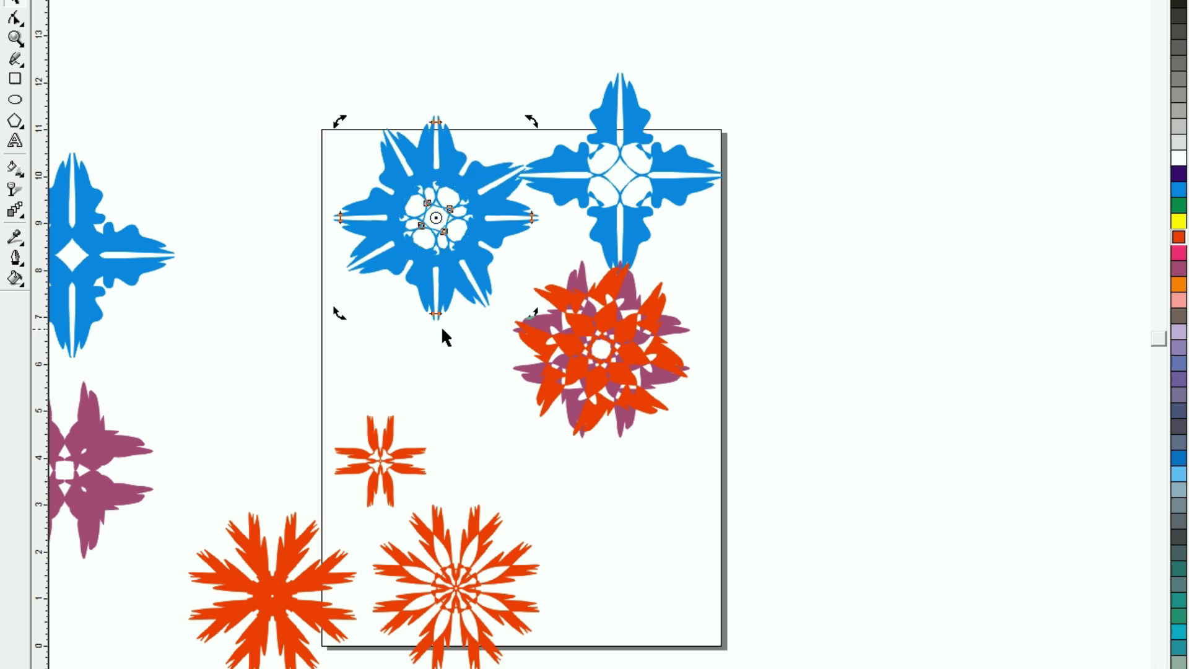
click(385, 340)
Duplicate the doubled blue ornament, combine the duplicate's shapes into one object and move it beyond the page's upper-left corner
click(441, 212)
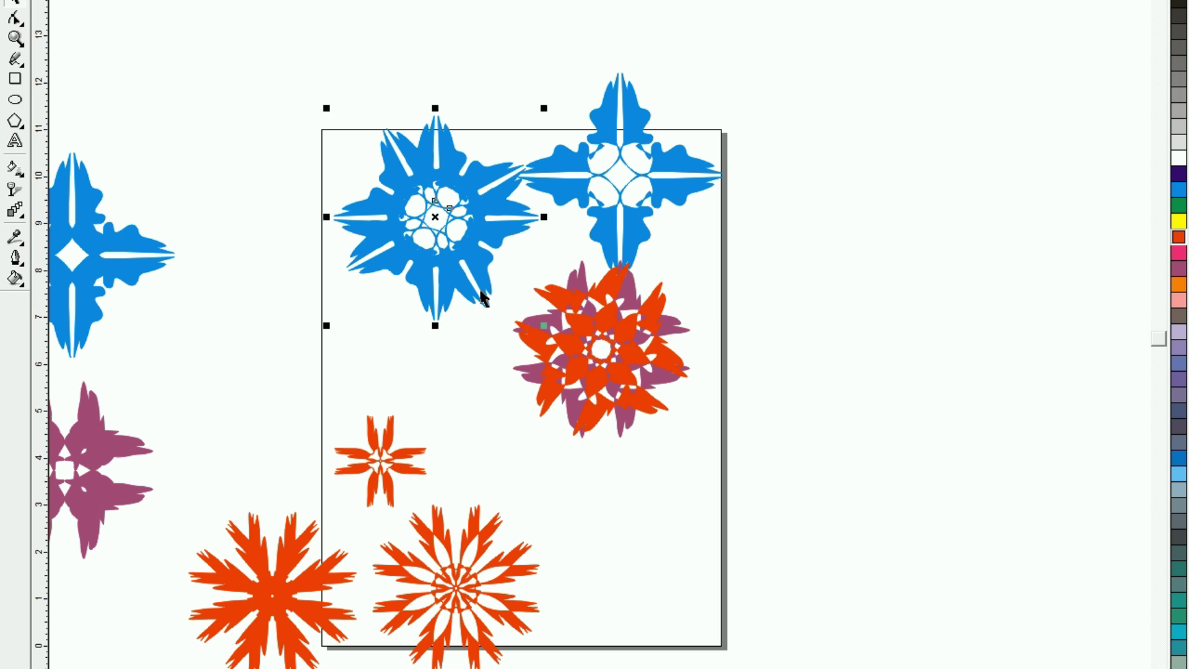
drag(441, 212, 452, 376)
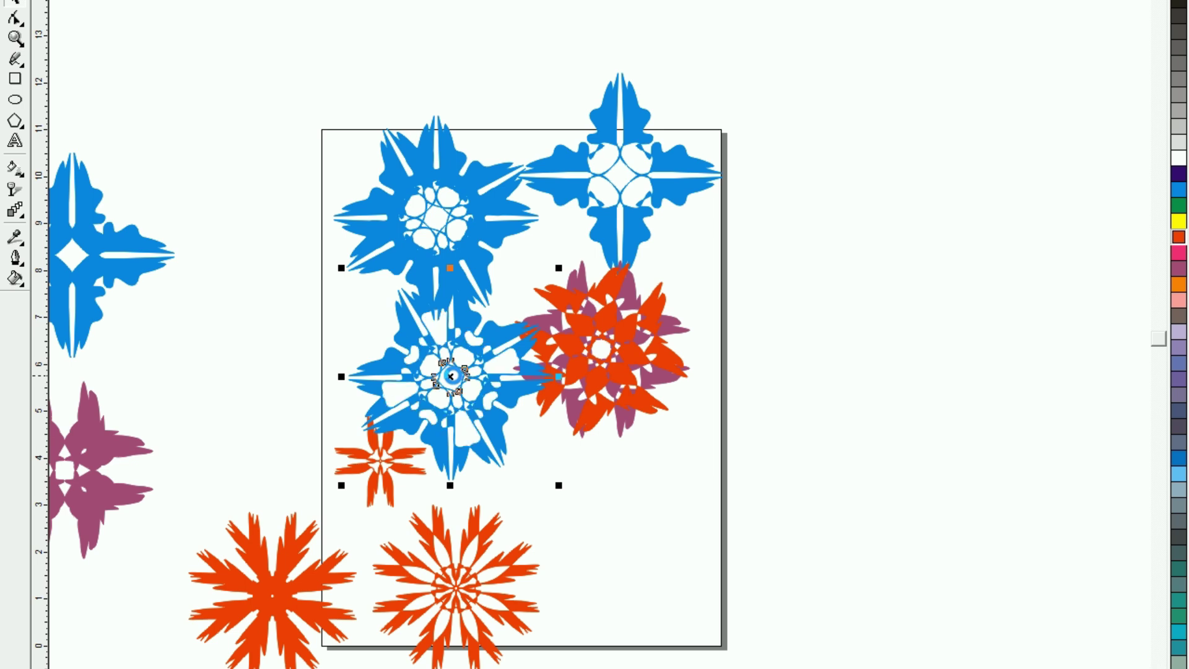
click(460, 392)
drag(478, 411, 286, 158)
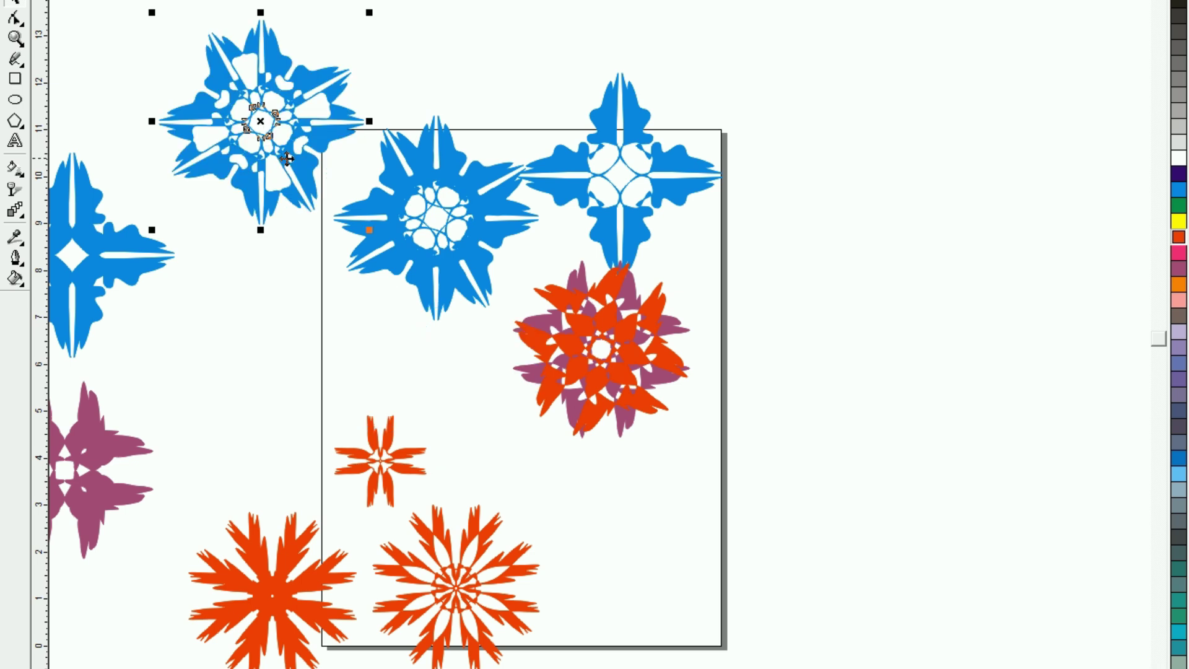
Switch the page to landscape orientation and enlarge it around the ornaments, with all of them in view
scroll(286, 158, down, 1)
click(239, 260)
drag(755, 624, 756, 625)
click(757, 626)
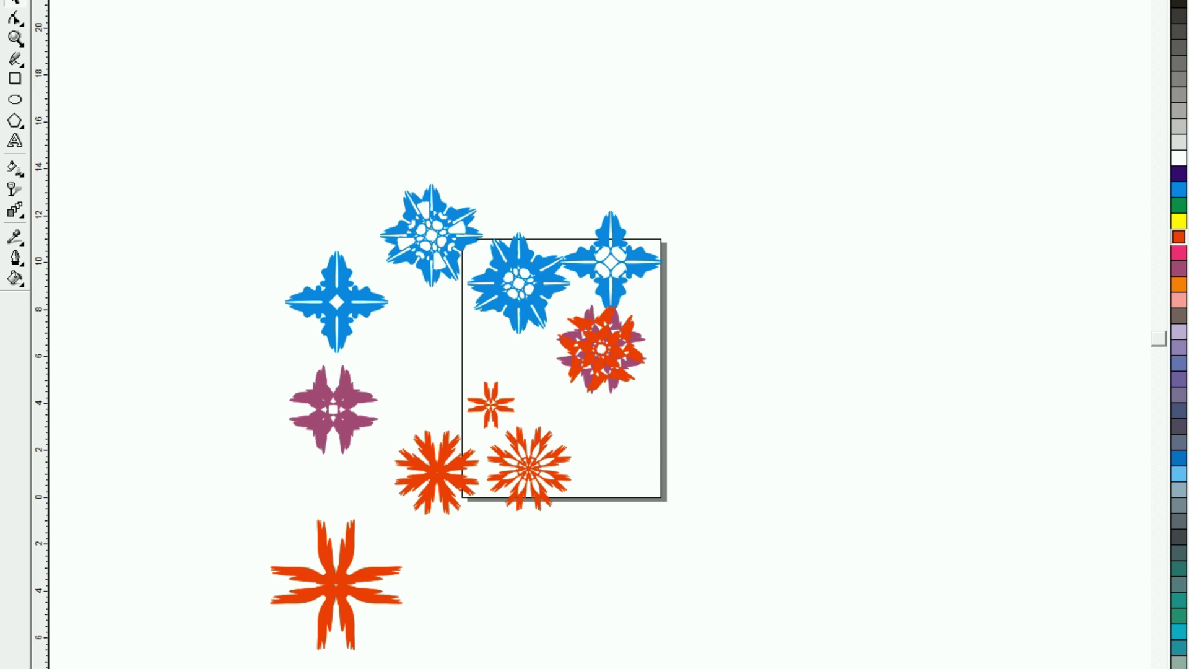
key(shift+F4)
key(F3)
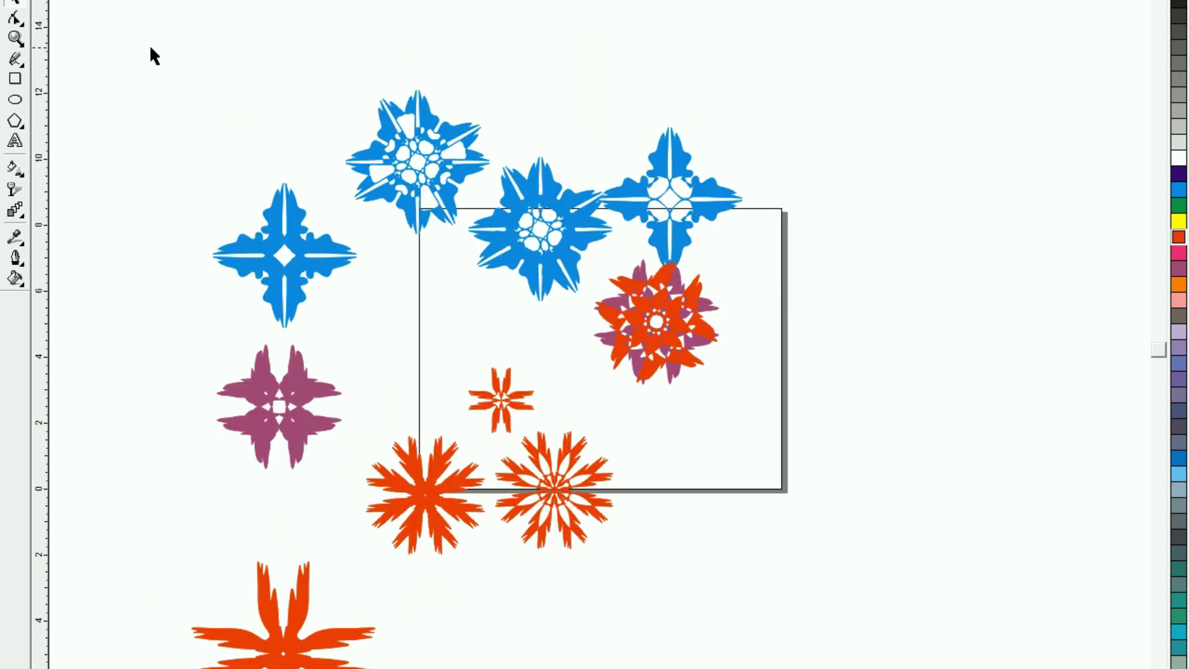
key(F3)
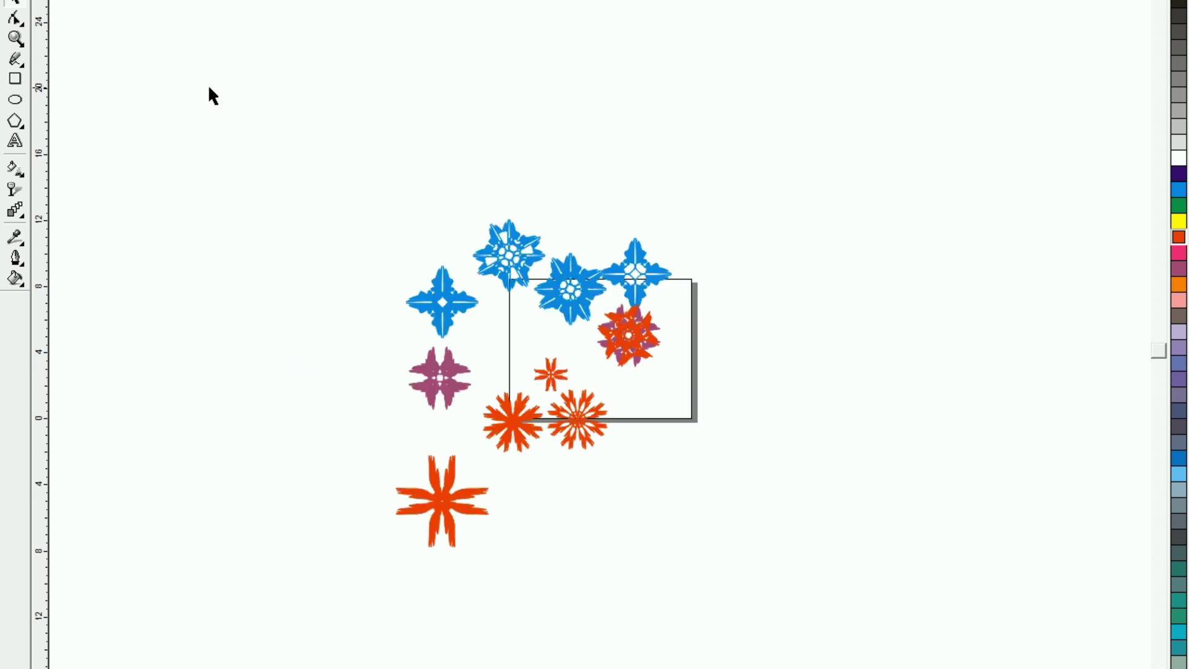
key(F4)
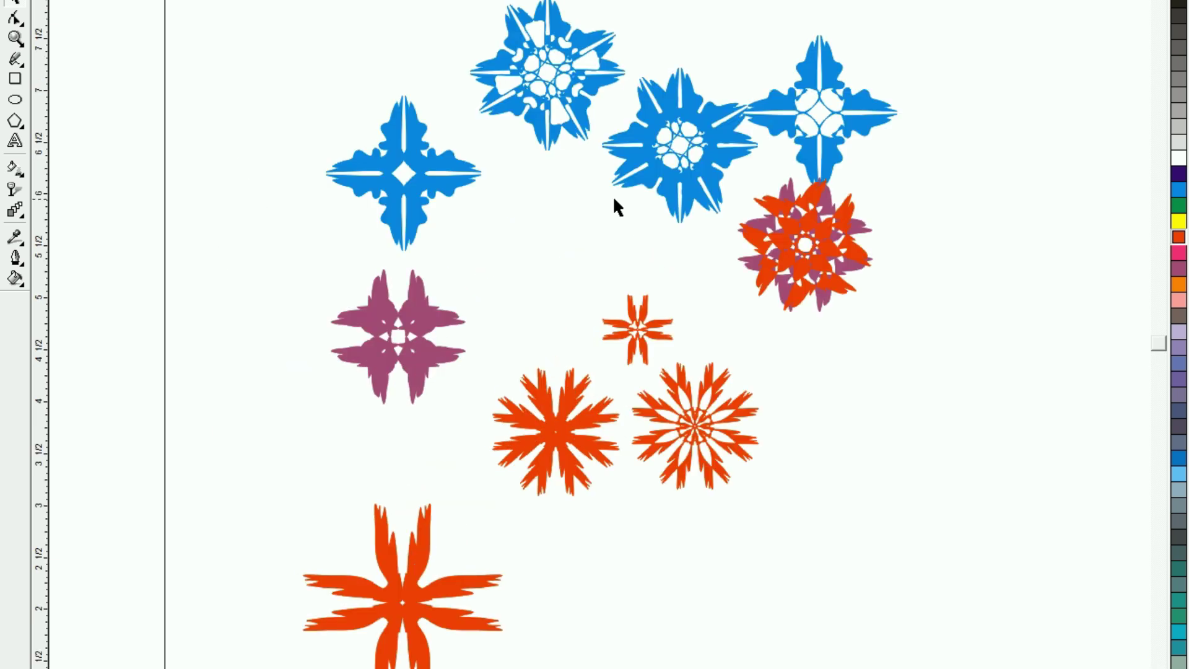